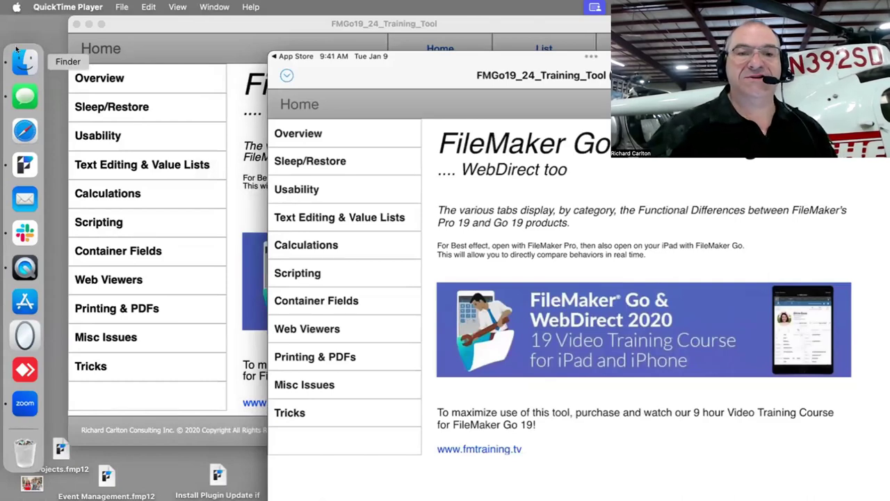
Open the Sleep/Restore topic in the FileMaker Pro copy of the training tool and reposition the mirrored iPad window beside it
mouse_move(334, 162)
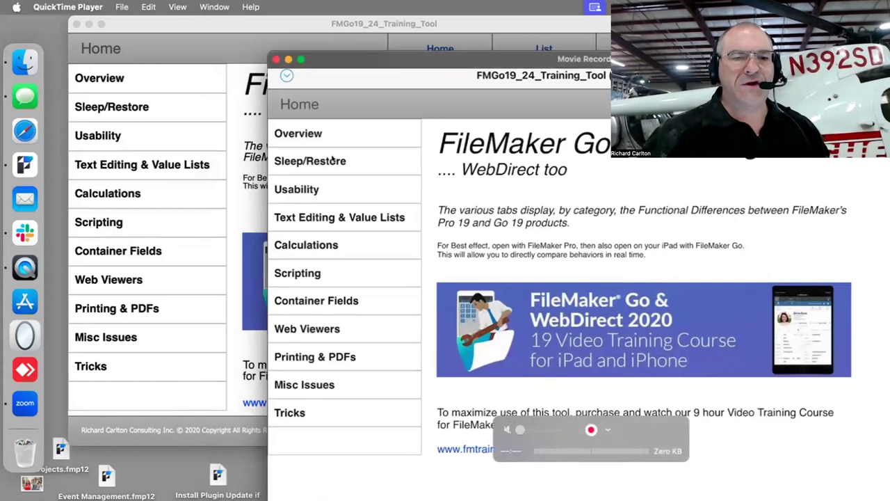
left_click(157, 106)
left_click(788, 187)
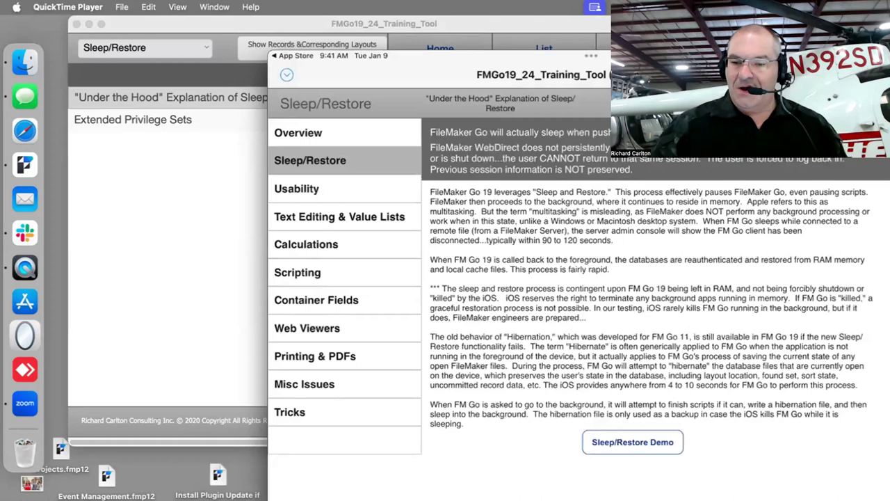
left_click_drag(402, 58, 284, 24)
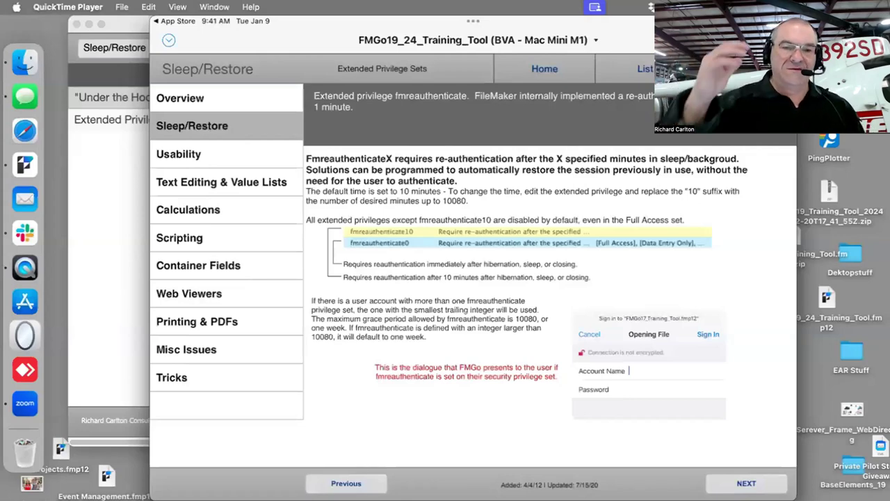
Open the Extended Privilege Sets article in the FileMaker Pro copy, and bring the mirrored iPad window in QuickTime Player back in front
left_click(120, 119)
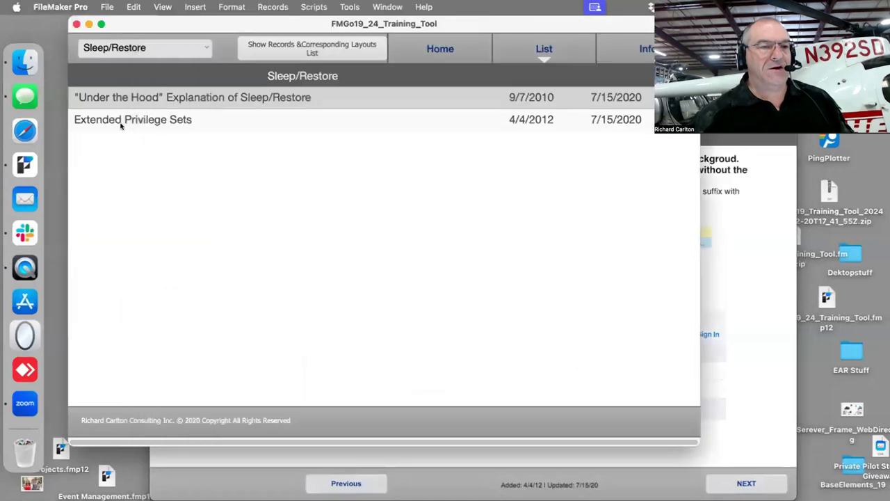
left_click(124, 119)
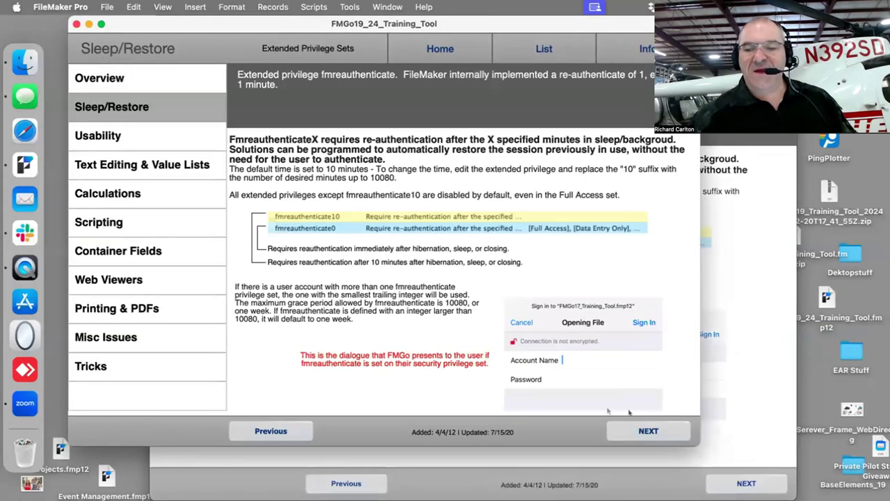
left_click(735, 395)
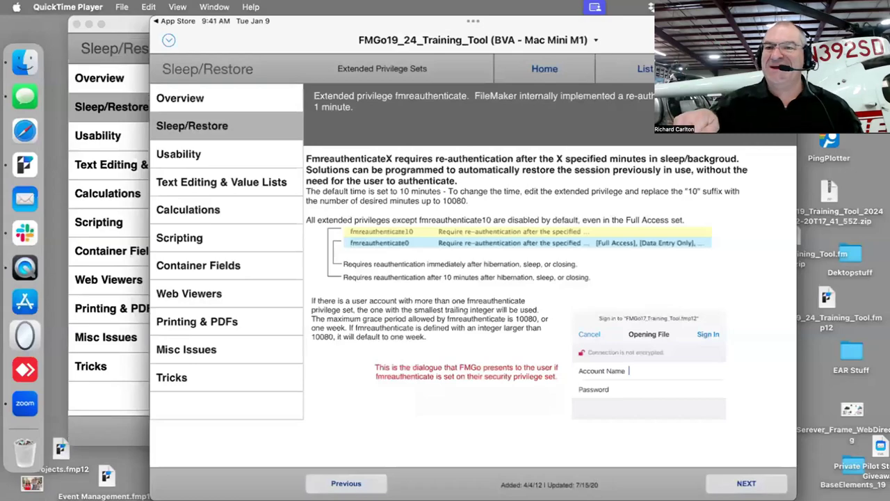
Examine the fmreauthenticate settings and grace-period explanation in the Extended Privilege Sets article on the iPad
scroll(473, 278, "up", 5)
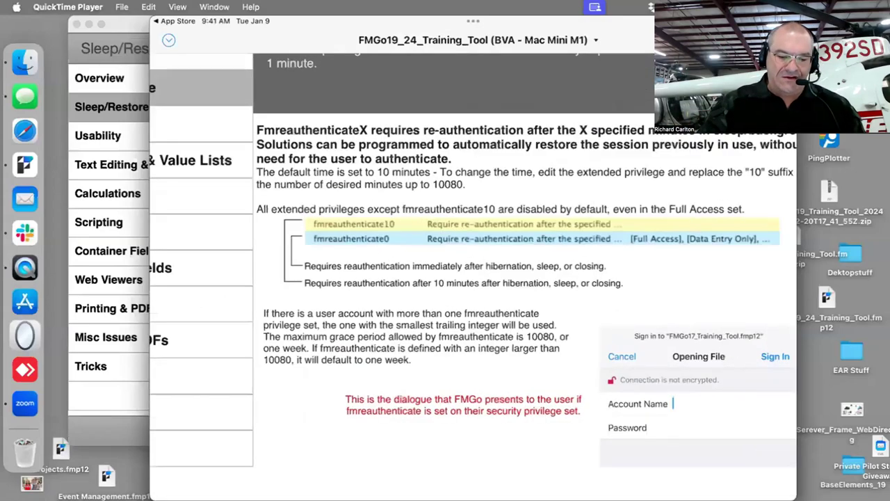
scroll(473, 278, "down", 5)
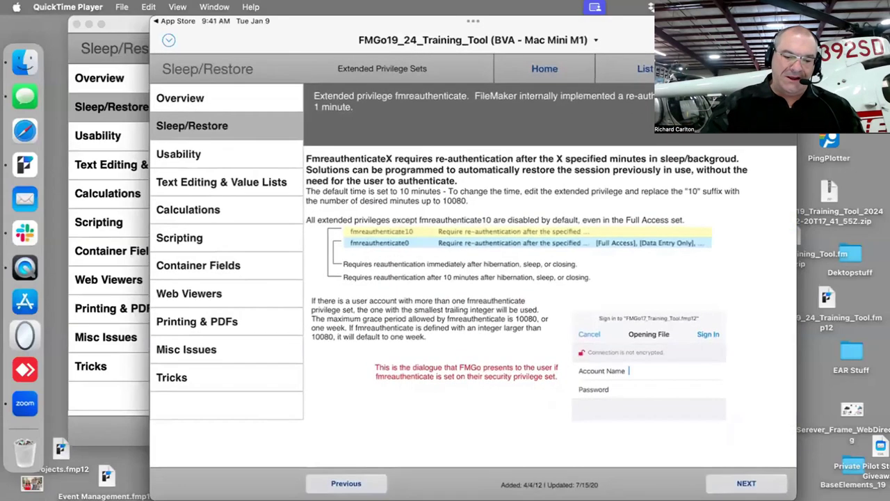
scroll(473, 278, "up", 5)
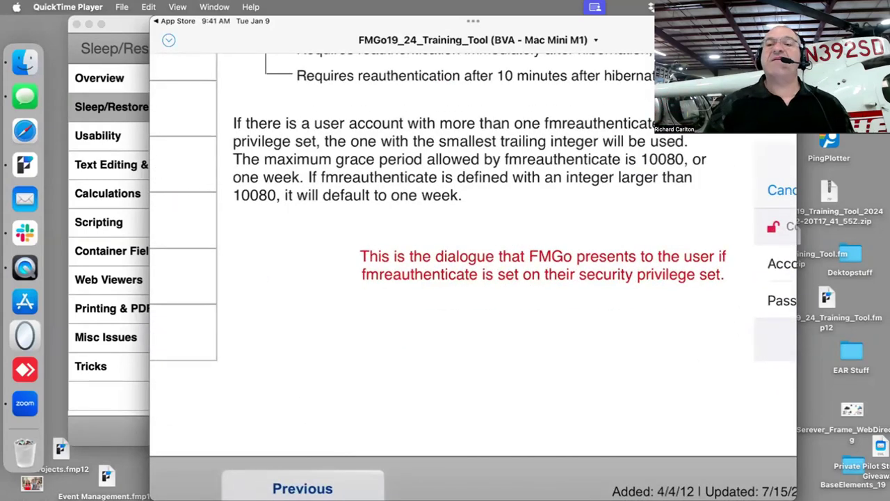
scroll(473, 279, "down", 5)
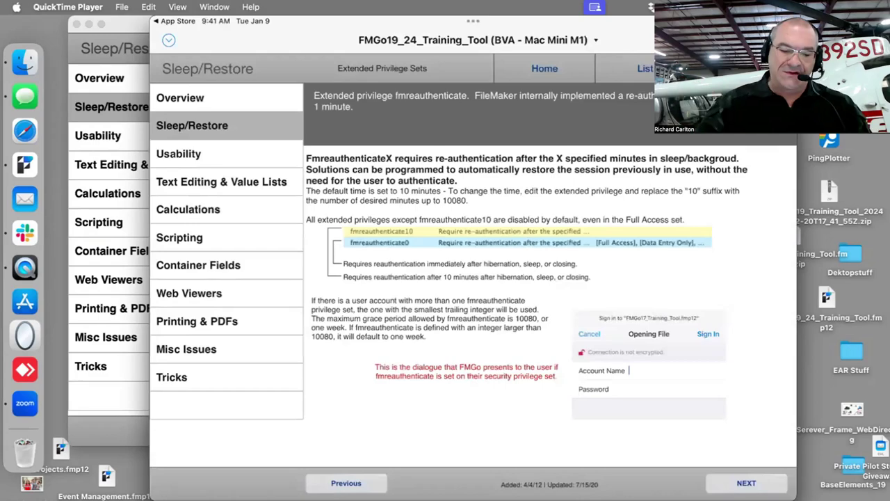
scroll(493, 330, "up", 5)
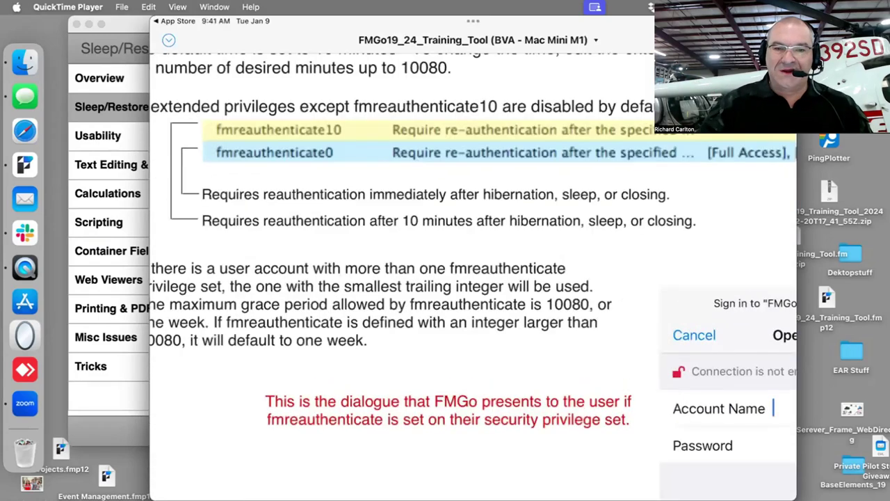
scroll(473, 279, "down", 5)
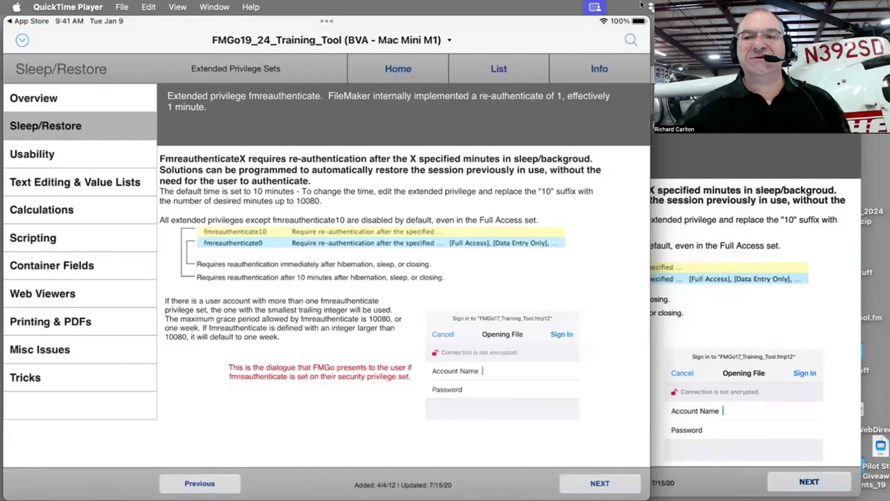
Switch to FileMaker Pro and open the [Full Access] privilege set from the file's advanced security settings
mouse_move(93, 56)
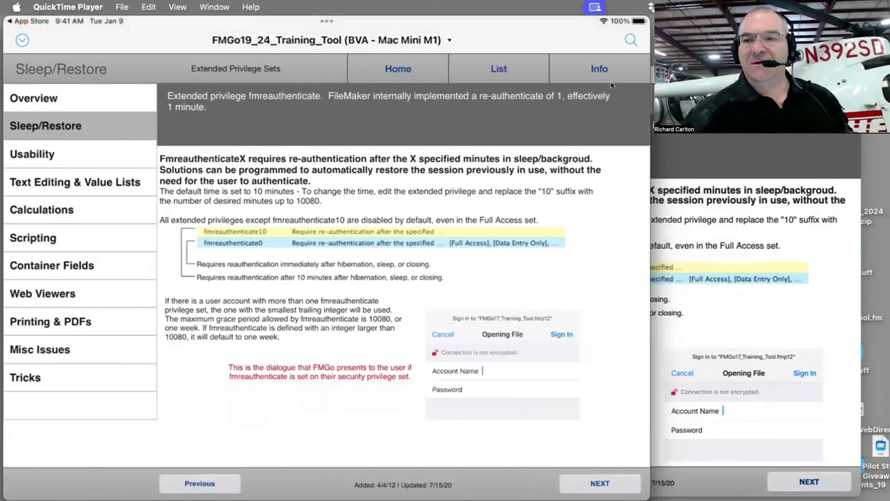
key("super+Tab")
left_click(106, 7)
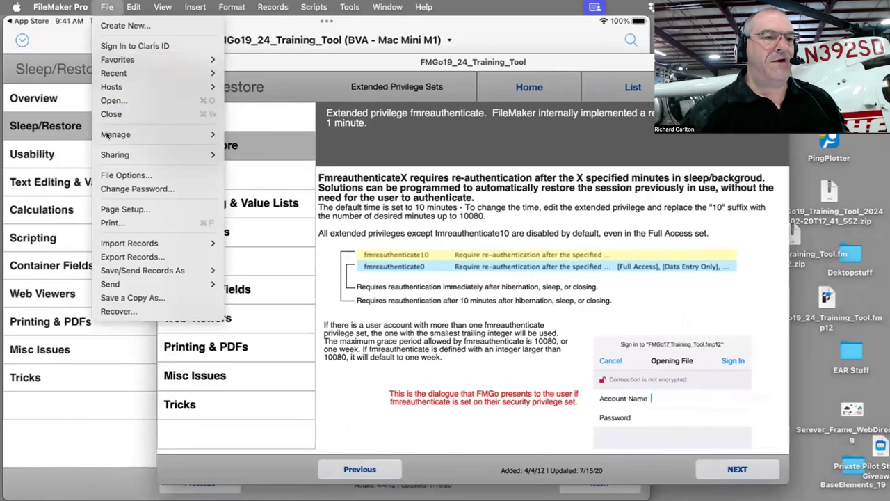
mouse_move(160, 134)
left_click(313, 148)
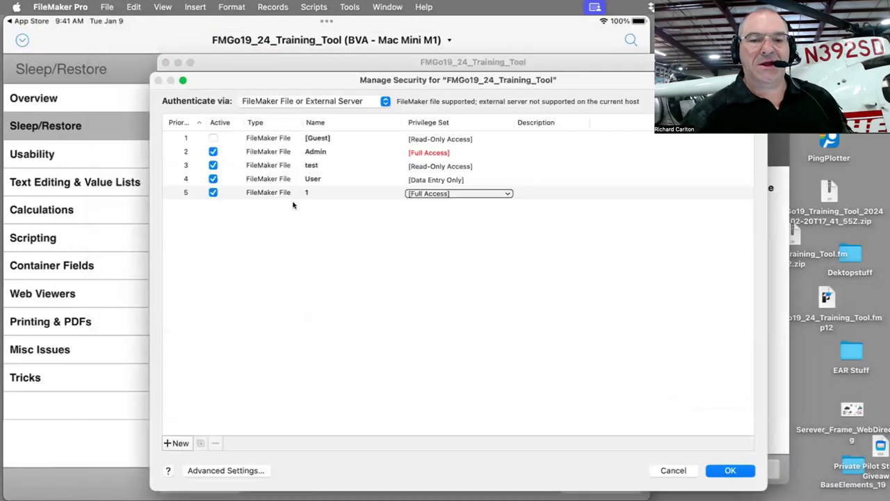
left_click(370, 154)
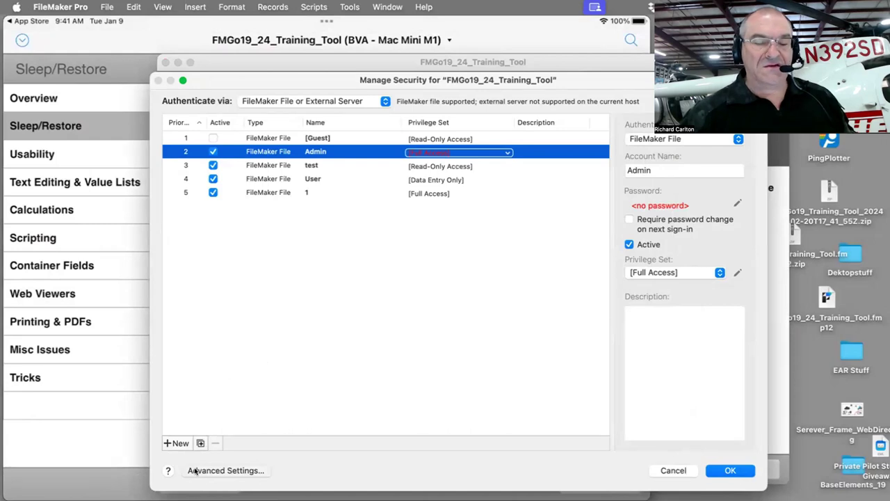
left_click(196, 471)
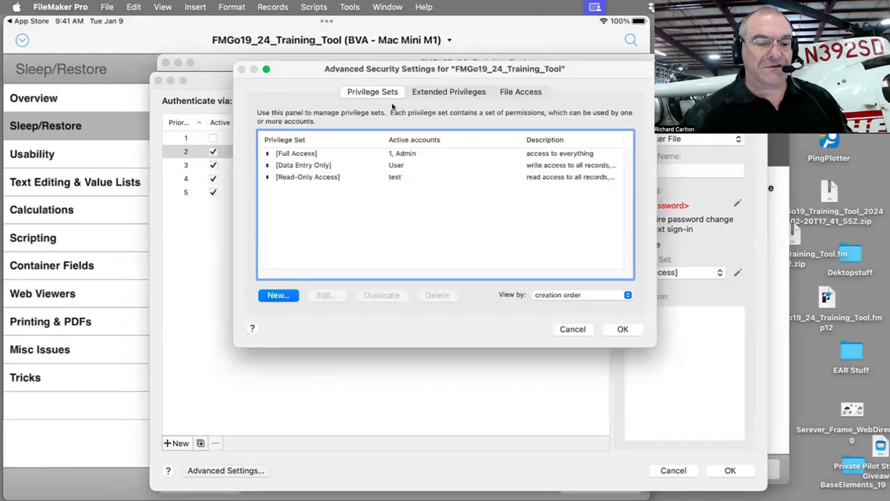
double_click(377, 155)
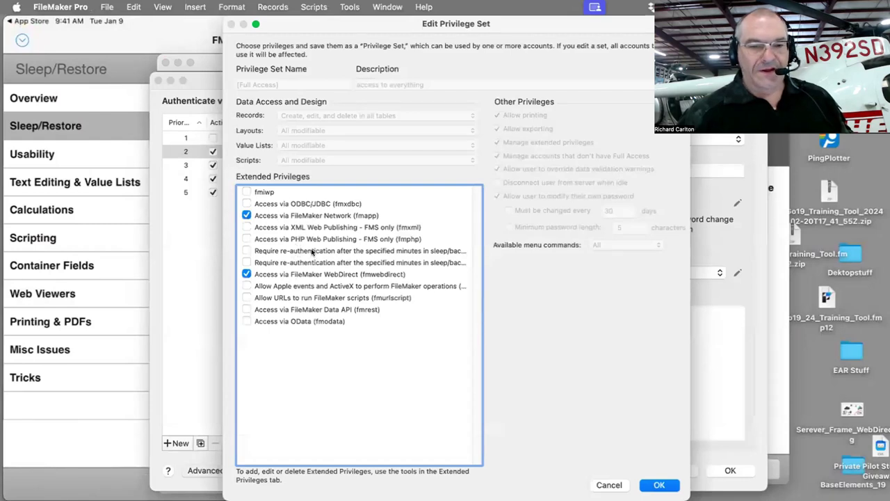
Enable the fmreauthenticate10 extended privilege for [Full Access] and widen the dialog to show the full privilege descriptions
left_click(311, 252)
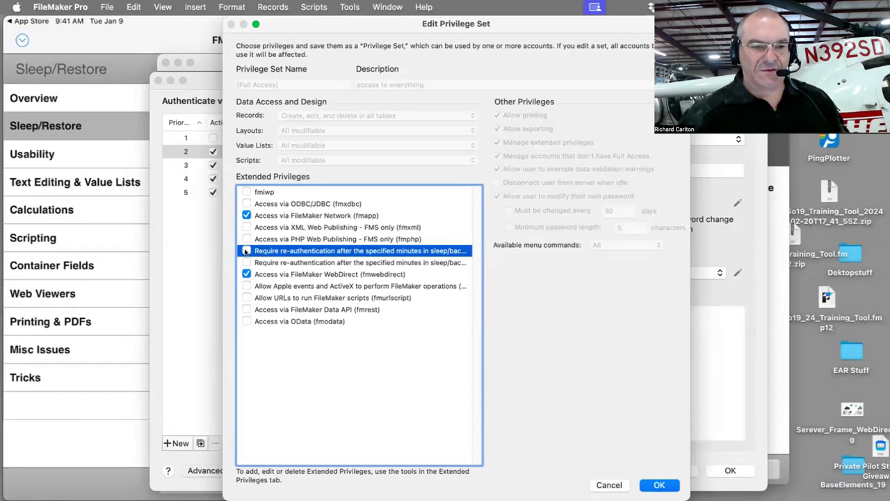
left_click(246, 251)
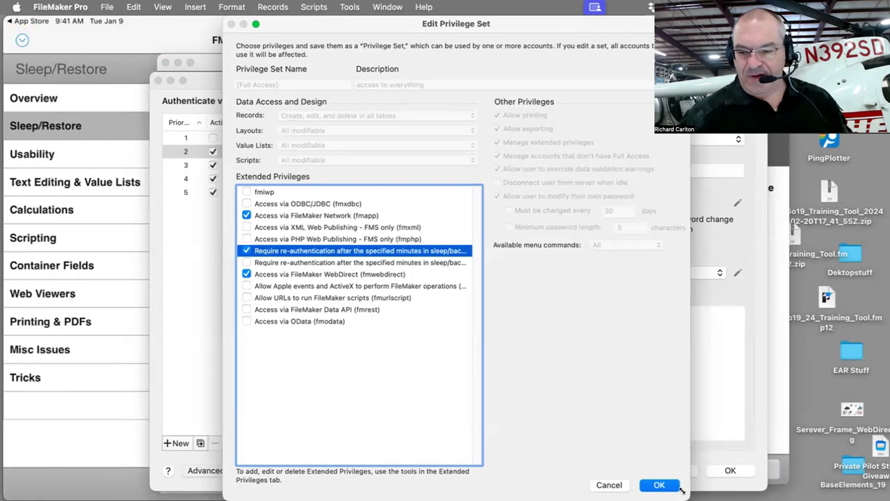
left_click_drag(684, 494, 863, 489)
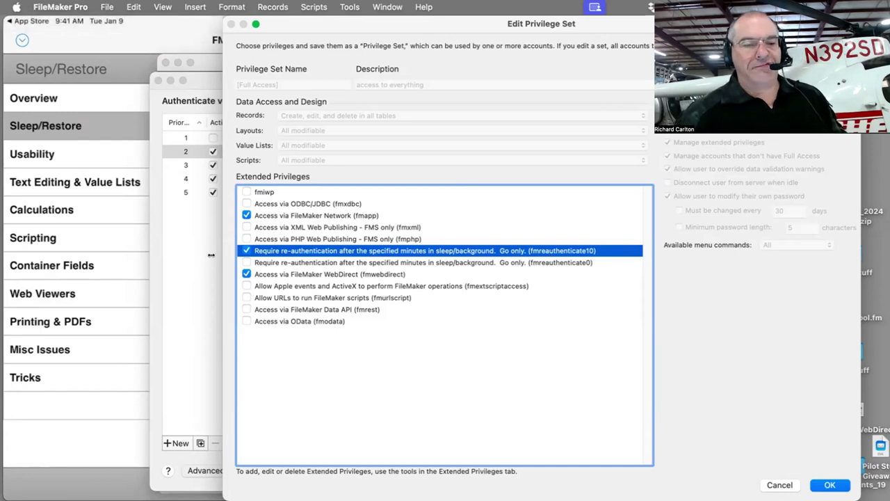
Clear the fmreauthenticate10 extended privilege for [Full Access] and shift the privilege set dialog slightly
left_click(247, 250)
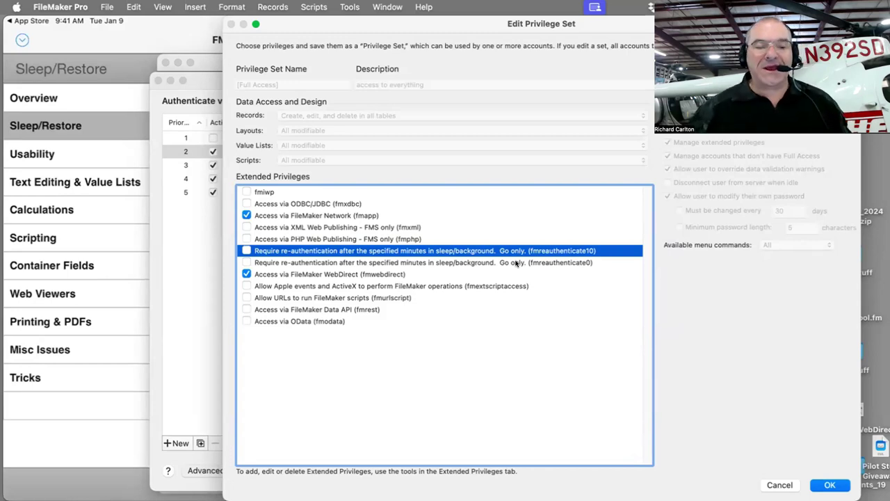
left_click_drag(465, 21, 447, 5)
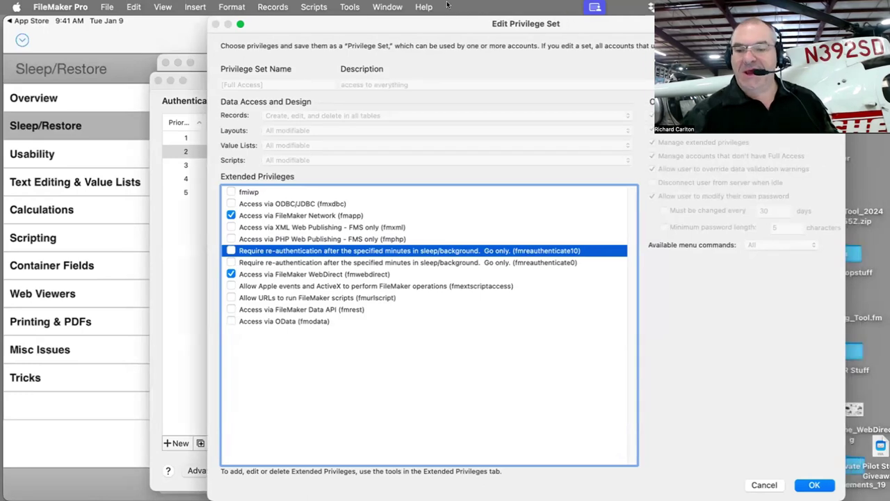
left_click(341, 396)
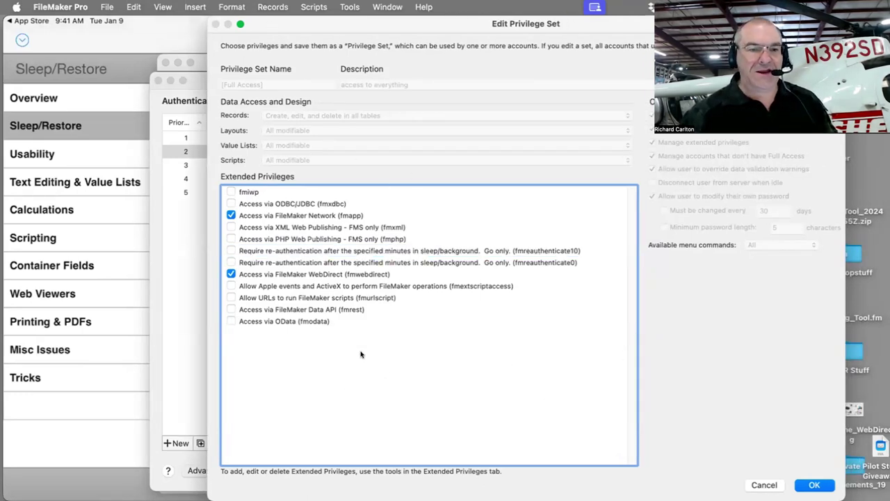
right_click(335, 356)
left_click(362, 378)
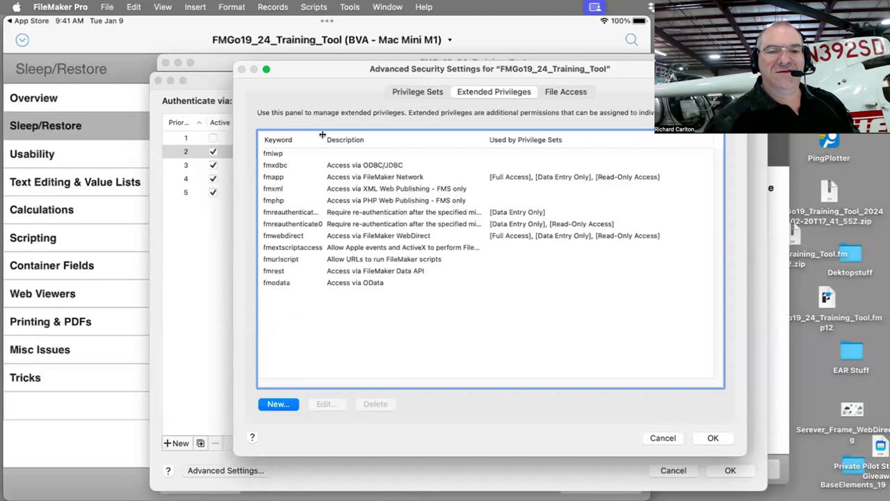
Widen the Keyword column of the extended privileges list to read the full names, and discard all security changes
mouse_move(322, 134)
left_mouse_down()
mouse_move(341, 134)
mouse_move(331, 134)
left_mouse_up()
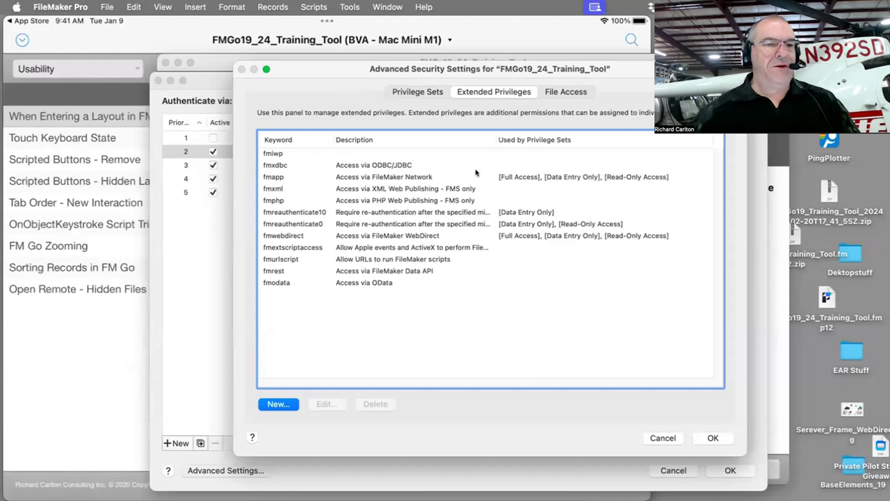
left_click(665, 437)
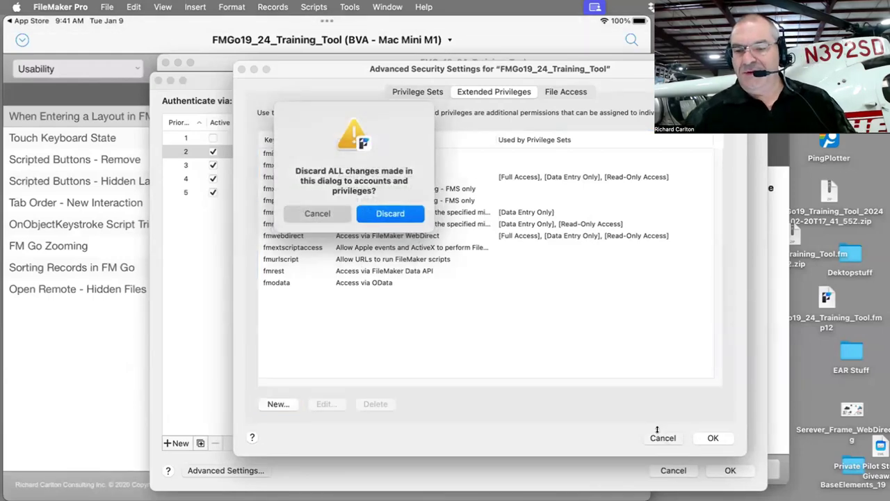
left_click(363, 213)
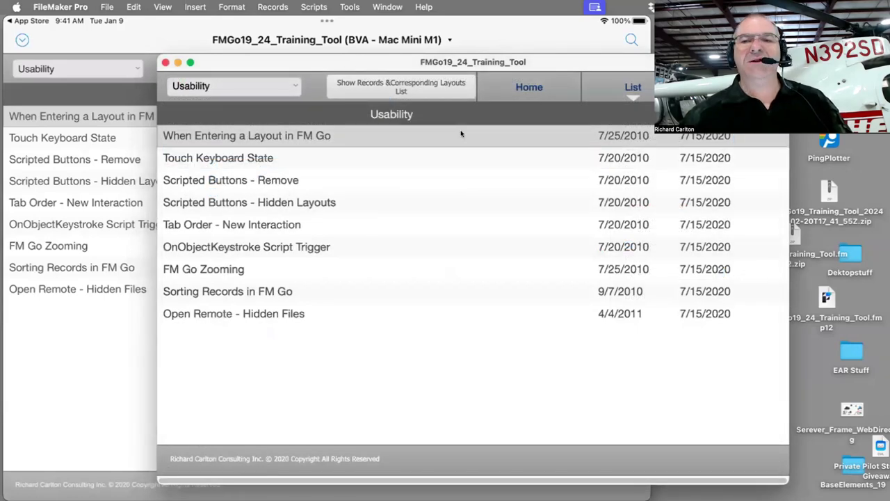
Open the Usability article "When Entering a Layout in FM Go" on the desktop and move its window away from the iPad mirror
left_click(324, 135)
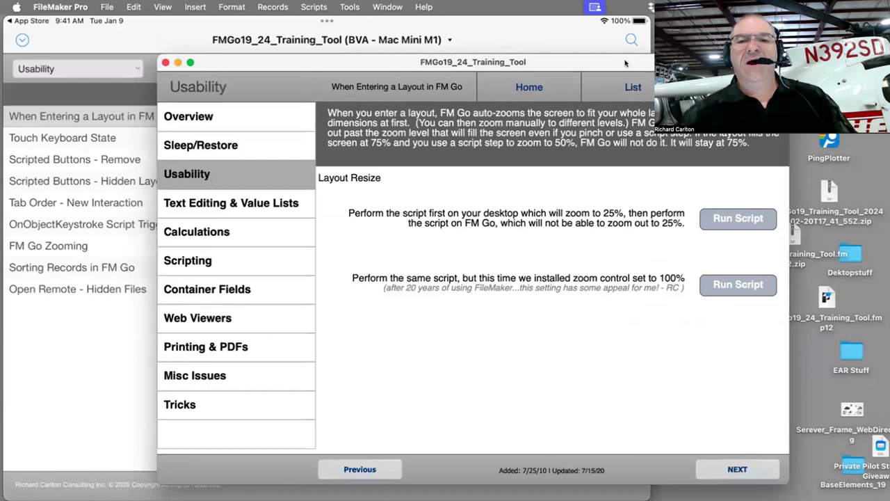
left_click_drag(567, 60, 560, 60)
left_click_drag(622, 63, 650, 64)
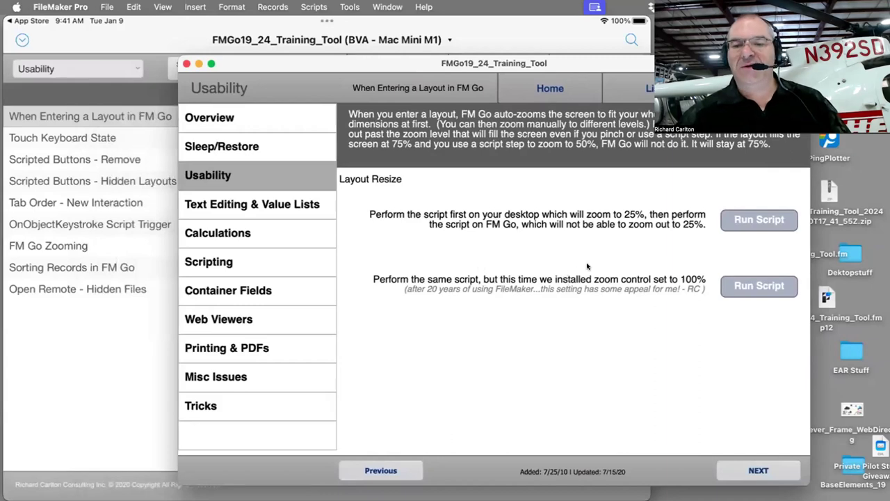
Demonstrate the 25% zoom script on the mirrored iPad, dismiss both of its alerts and return to the tutorial article
left_click(167, 245)
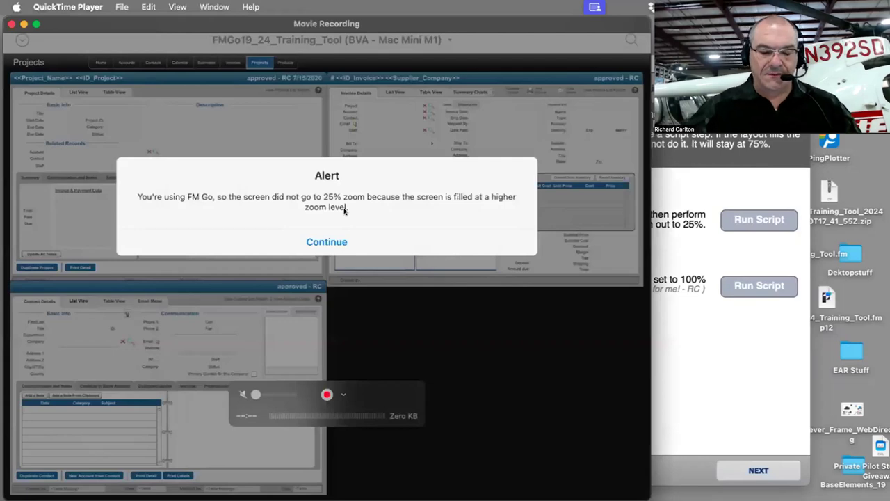
key("Return")
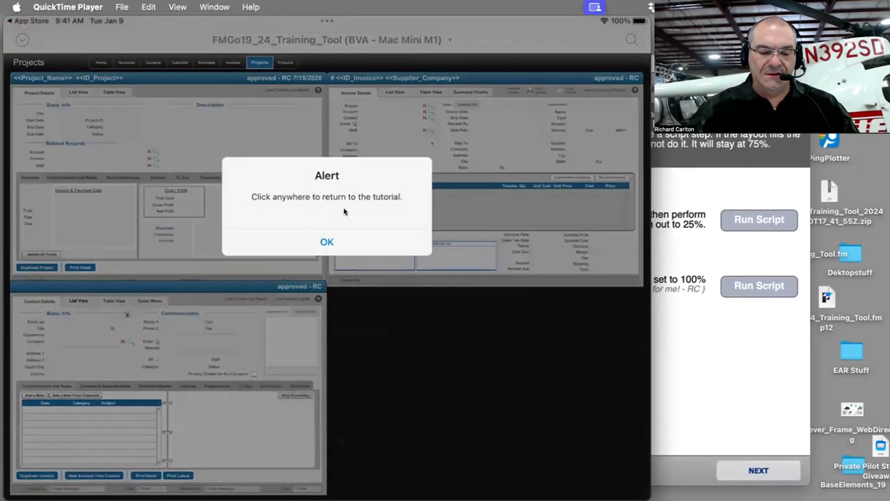
left_click(343, 210)
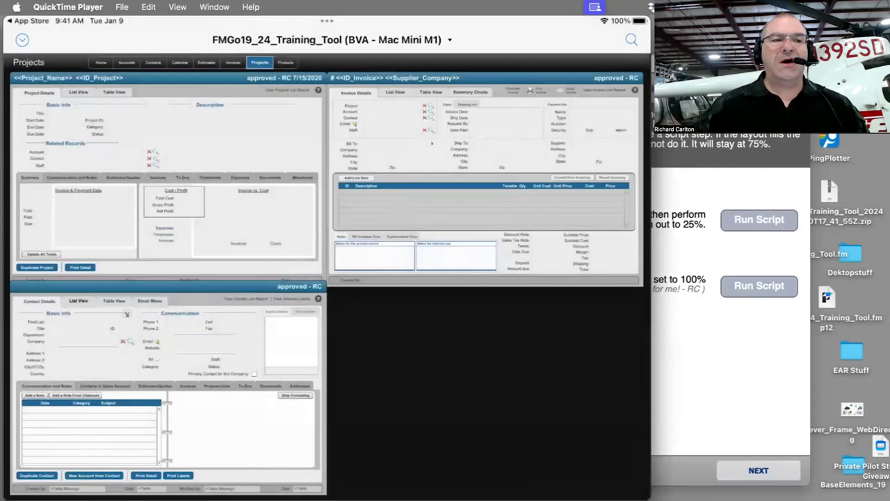
left_click(292, 341)
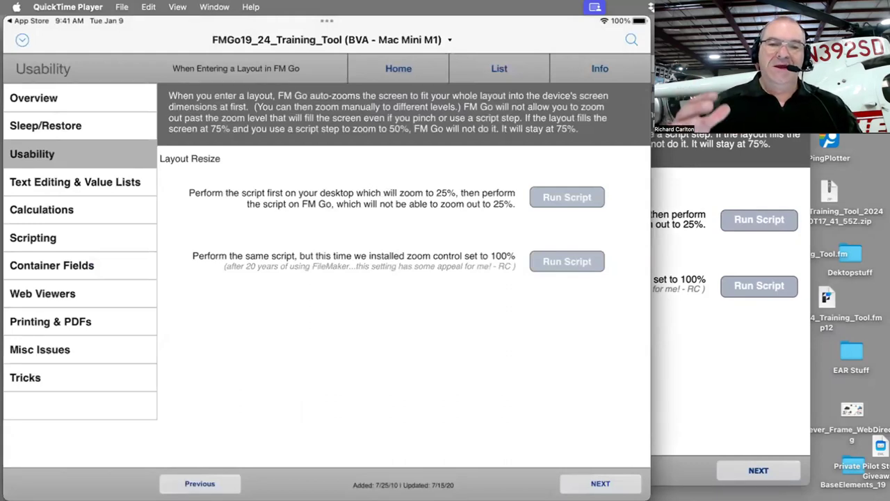
Run the 100% zoom script on the mirrored iPad, dismiss its alerts and return to the tutorial article
left_click(567, 261)
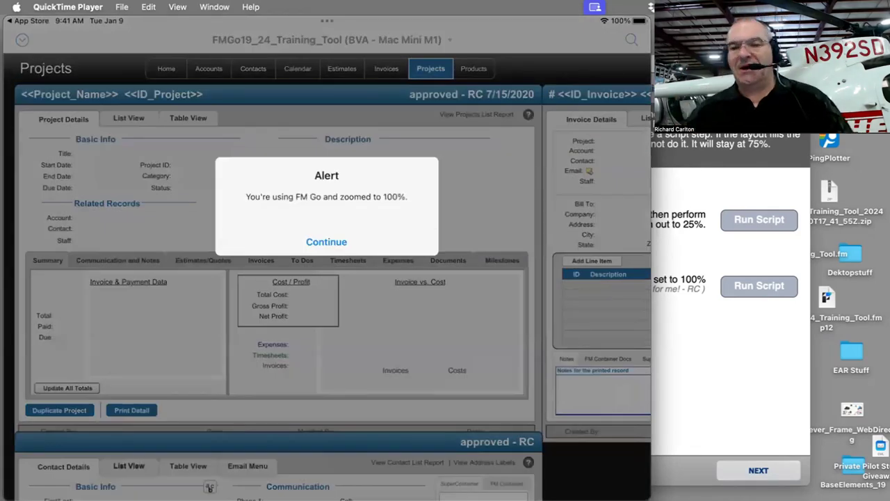
left_click(326, 241)
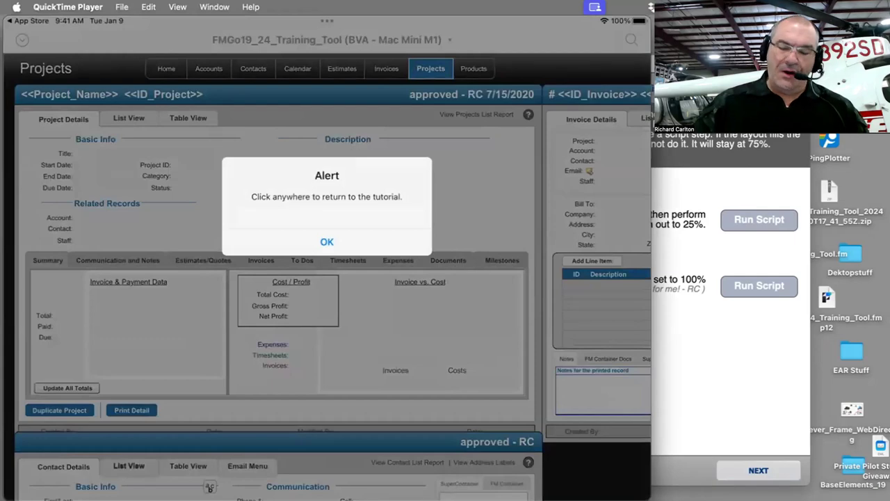
left_click(210, 489)
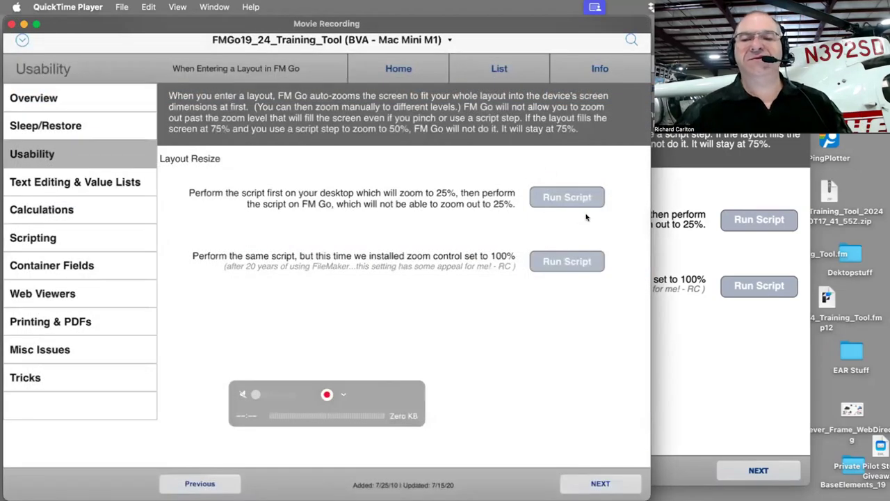
Repeat the 25% zoom script on the mirrored iPad and dismiss both alerts to get back to the article
left_click(540, 202)
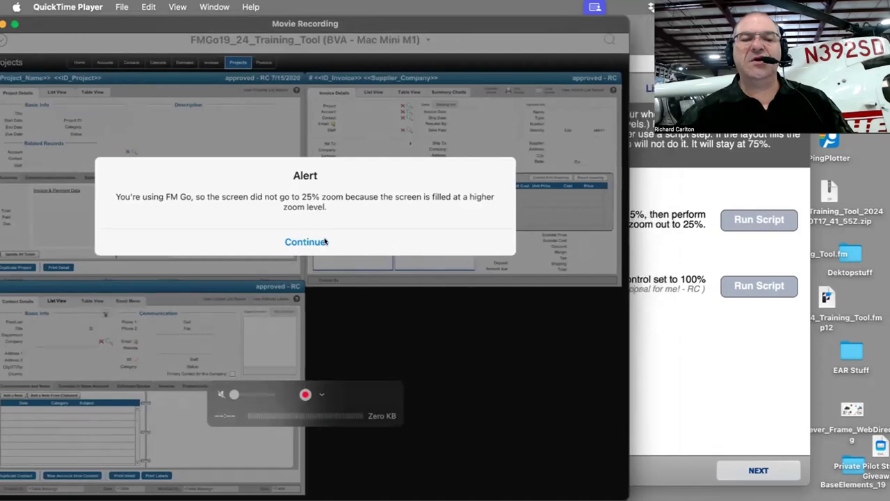
left_click(323, 242)
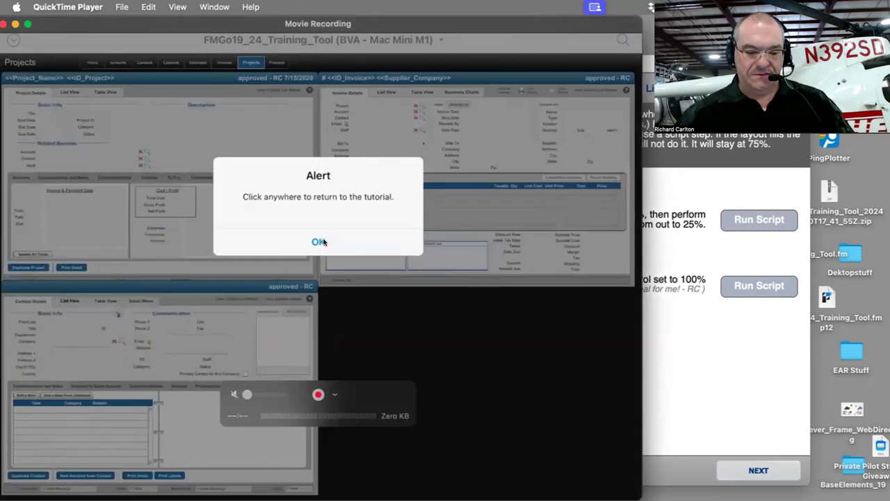
left_click(323, 241)
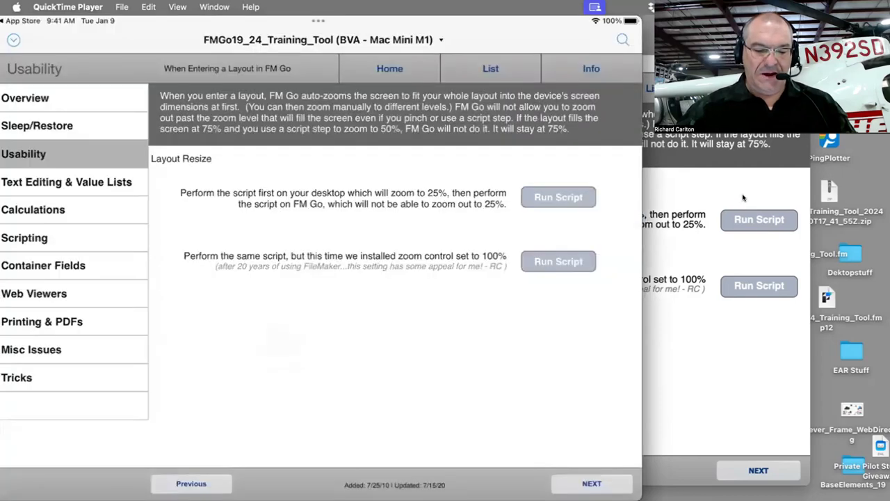
Switch to FileMaker Pro, run the 25% zoom script there, dismiss its alerts and return to the article
left_click(753, 213)
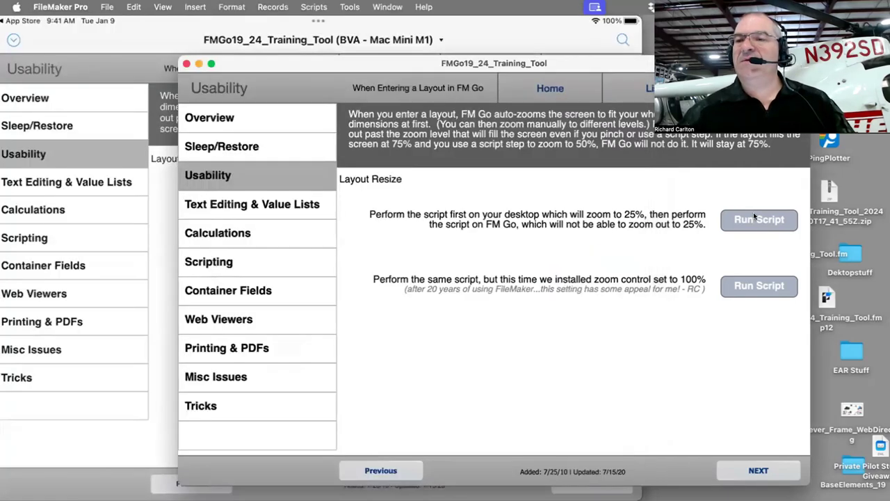
left_click(754, 212)
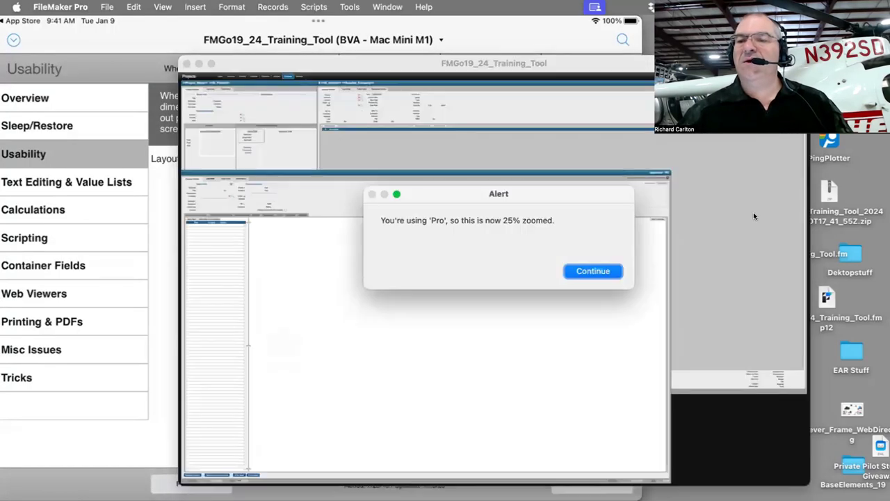
left_click(593, 271)
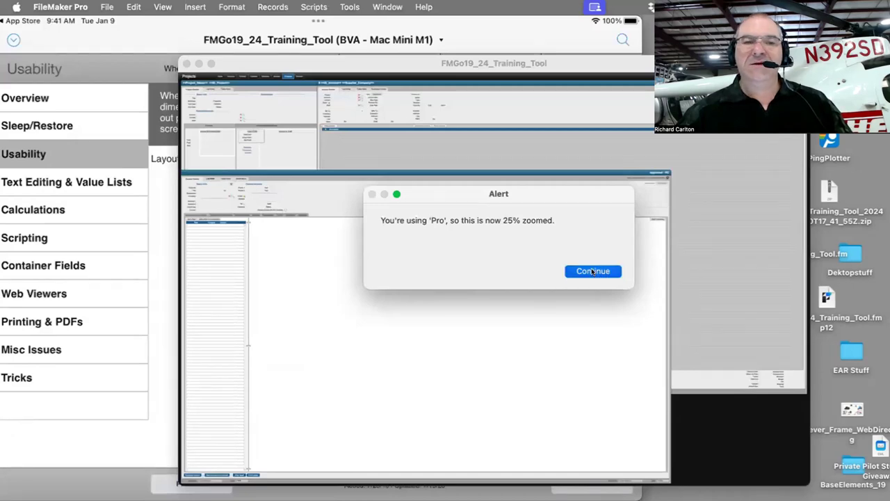
left_click(593, 270)
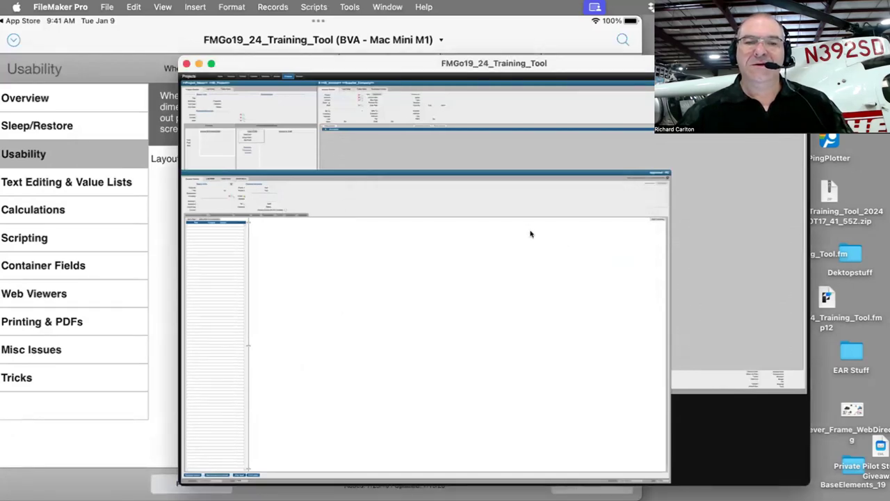
left_click(533, 233)
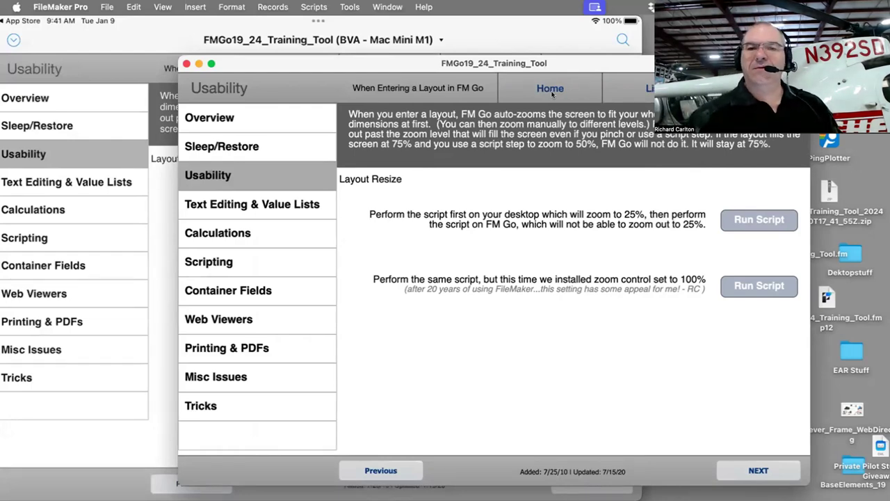
Nudge the desktop tutorial window, run its 100% zoom script and dismiss the alerts to return to the article
mouse_move(572, 59)
left_mouse_down()
mouse_move(565, 85)
mouse_move(568, 55)
left_mouse_up()
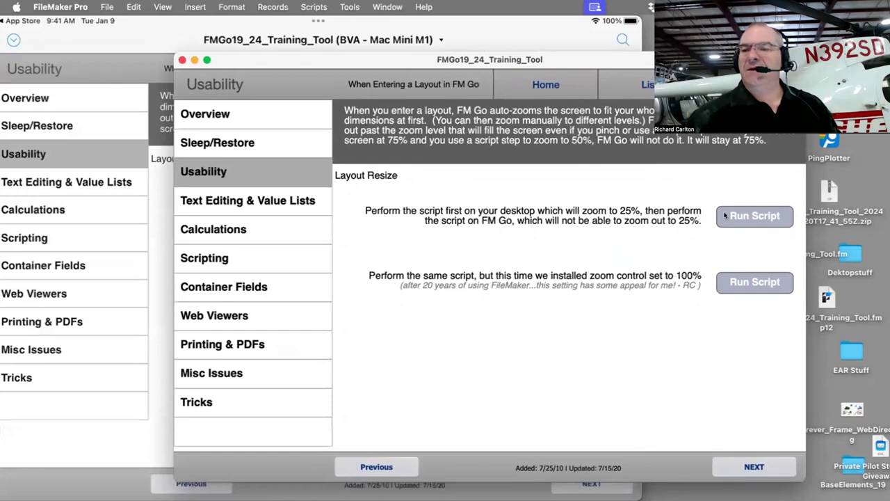
left_click(736, 282)
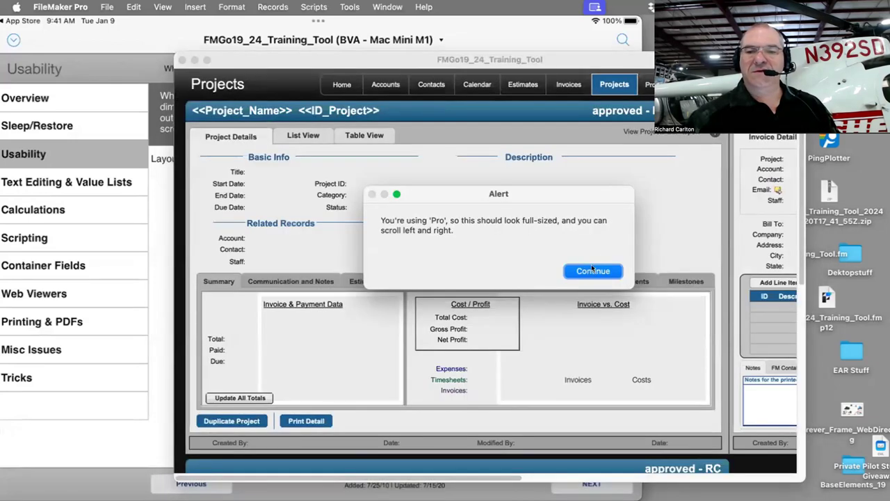
left_click(592, 270)
left_click(594, 271)
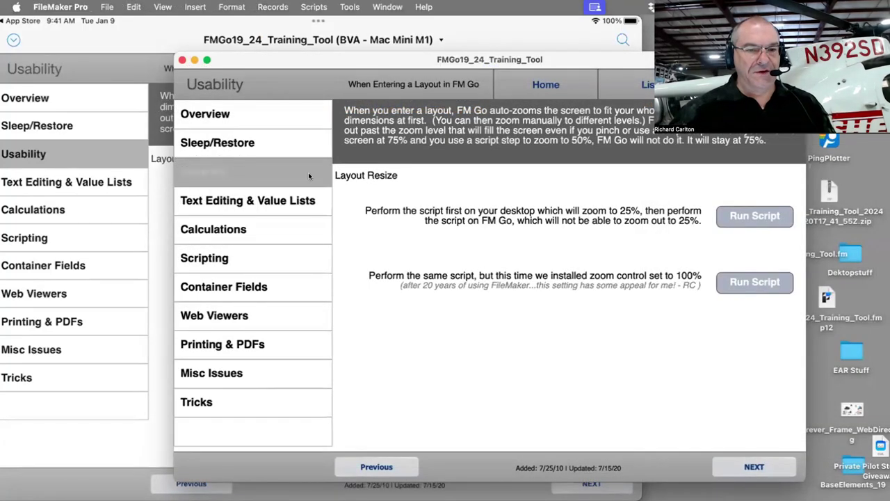
Open the Touch Keyboard State article on desktop and iPad, then toggle the iPad's touch keyboard on and test it in the sample field
left_click(772, 469)
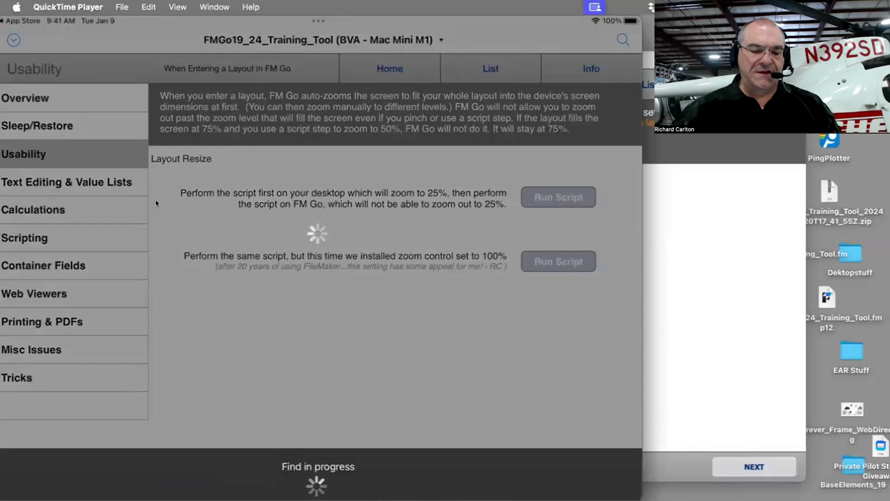
key("super+Tab")
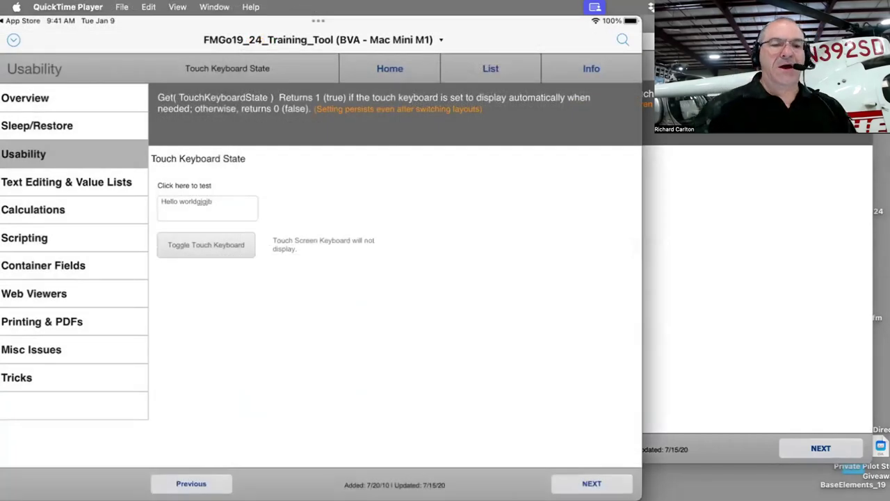
left_click(208, 208)
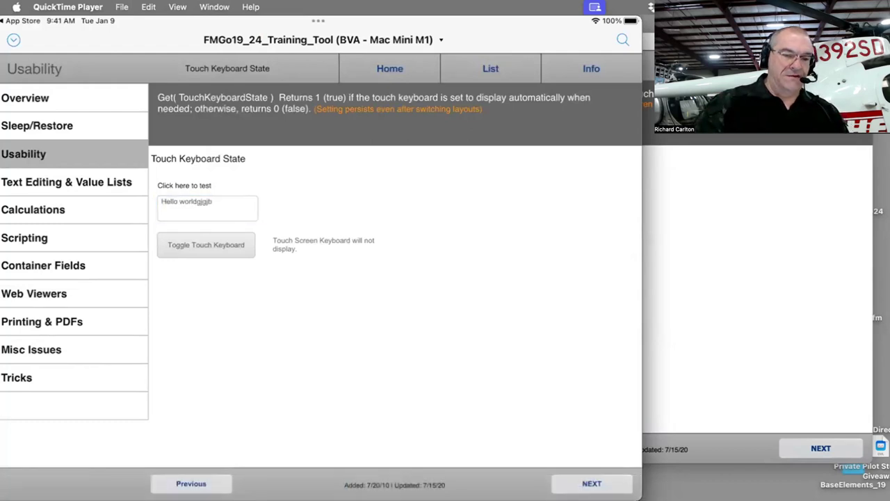
left_click(206, 245)
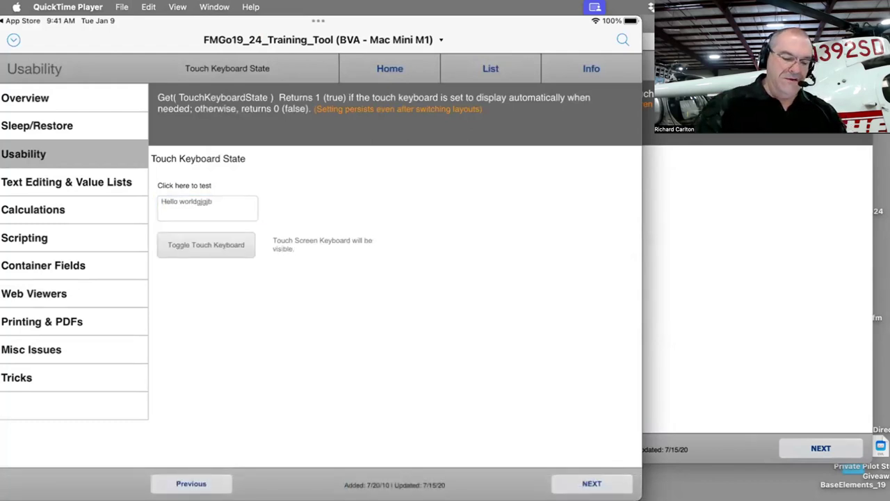
left_click(208, 208)
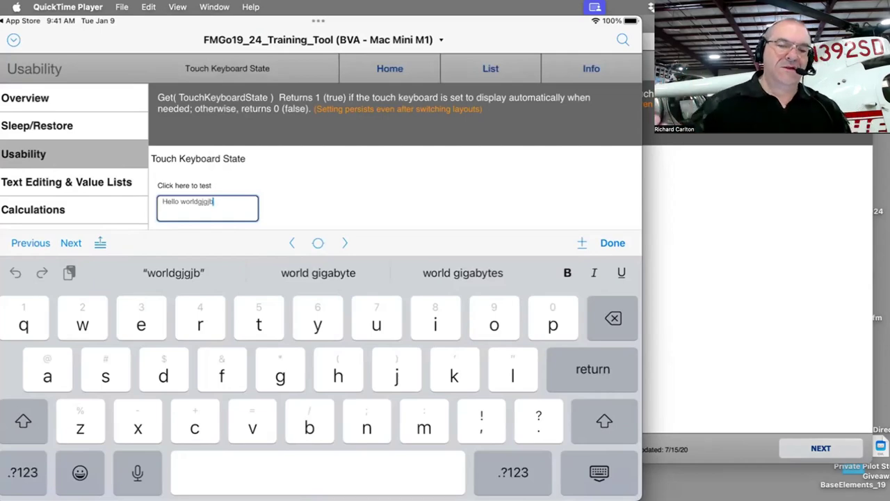
left_click(599, 472)
In the iPad's Scripted Buttons - Remove article, set radio button Field 1 to No, clear it with the script, and set it to Yes
left_click(592, 484)
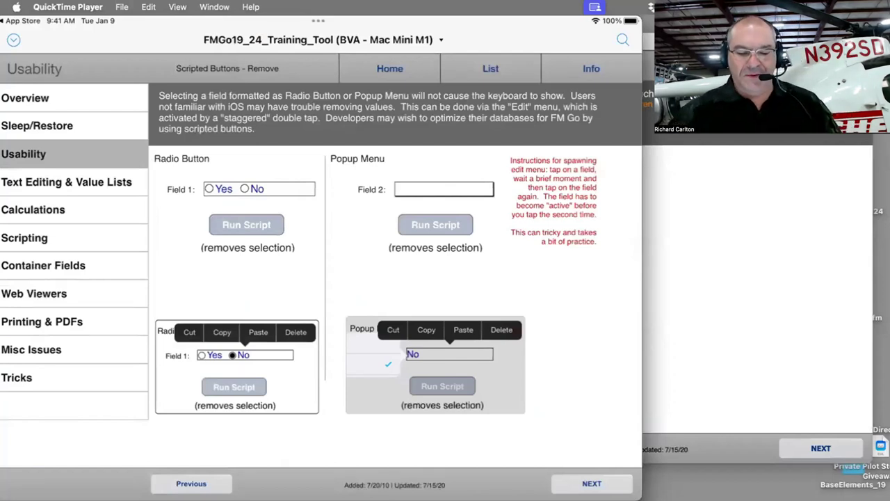
left_click(259, 188)
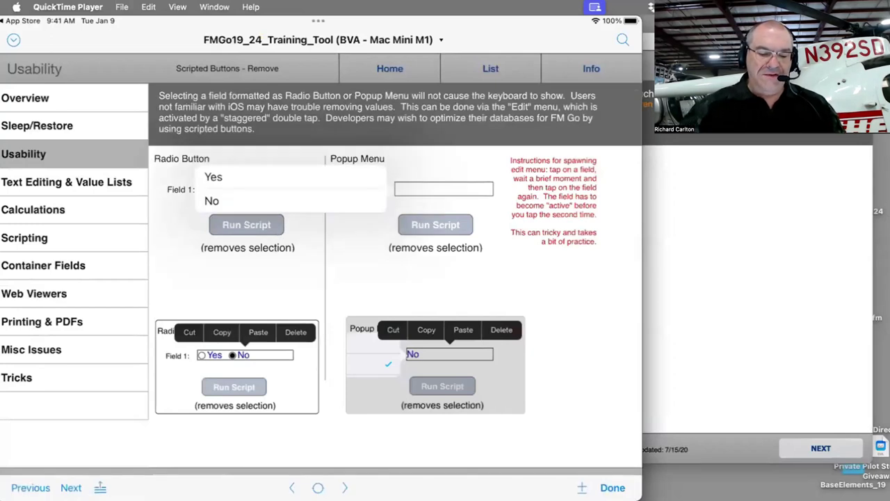
left_click(212, 200)
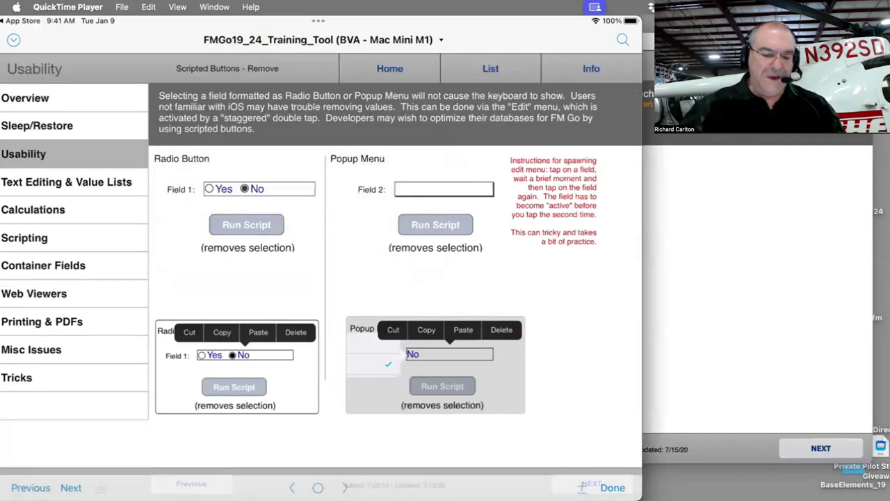
left_click(246, 224)
left_click(209, 188)
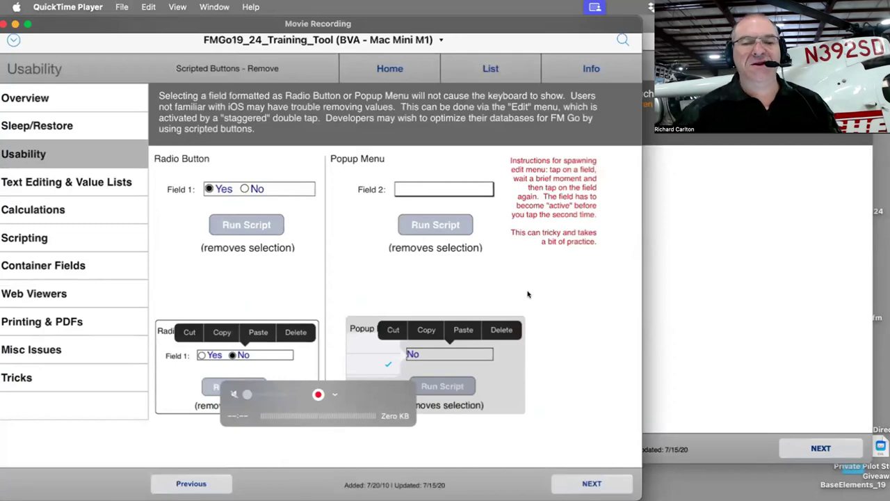
In FileMaker Pro, advance to the Scripted Buttons - Remove article and open the Printing & PDFs article list
left_click(717, 280)
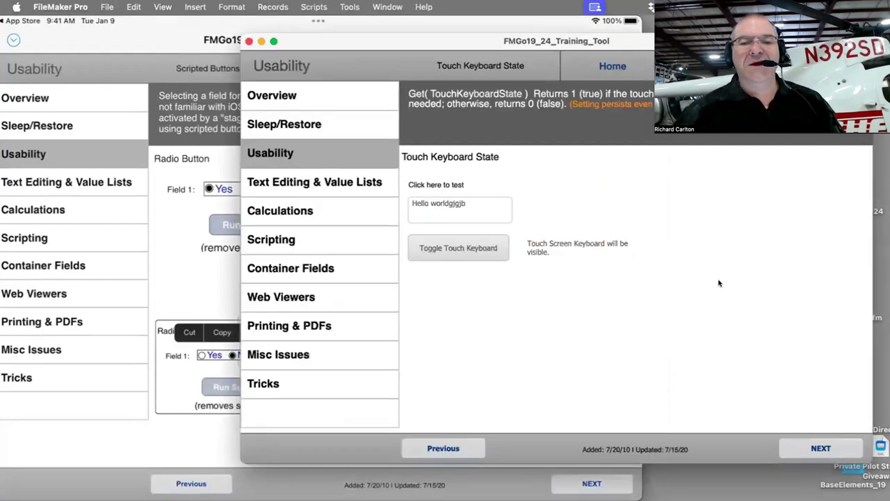
left_click(805, 450)
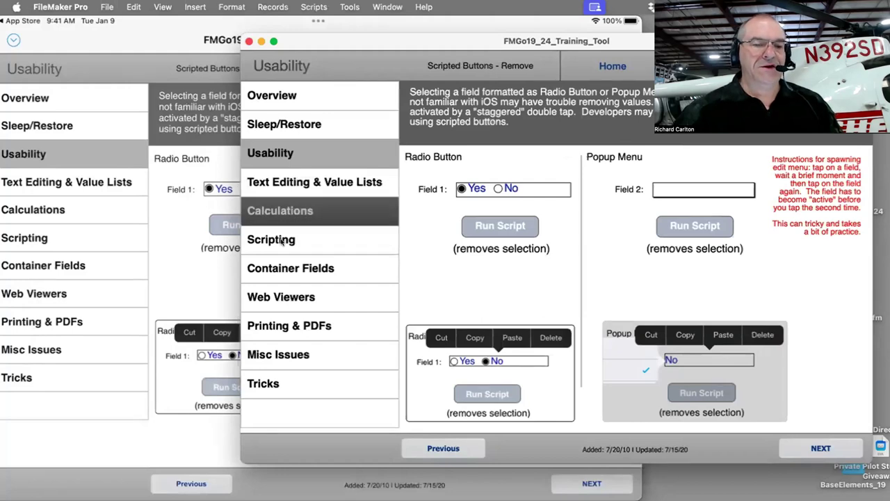
left_click(274, 325)
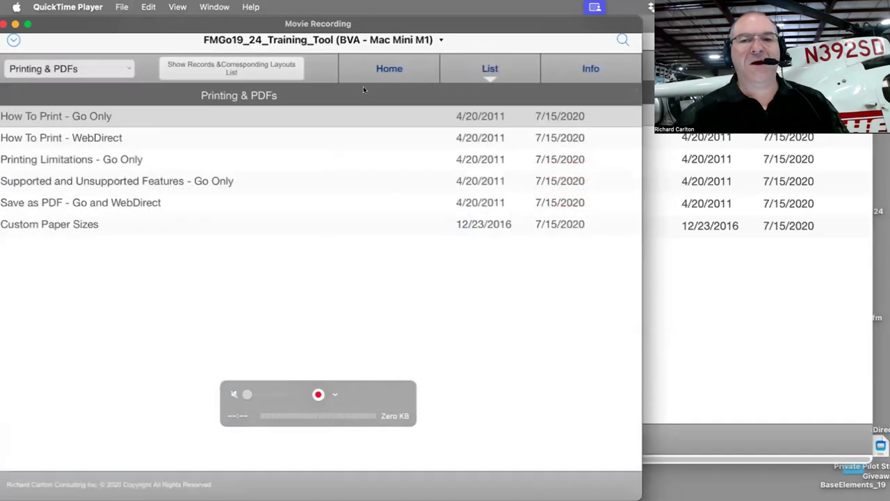
Review the Printing & PDFs articles on the mirrored iPad, covering How To Print, Printing Limitations, and Supported and Unsupported Features
left_click_drag(448, 25, 454, 25)
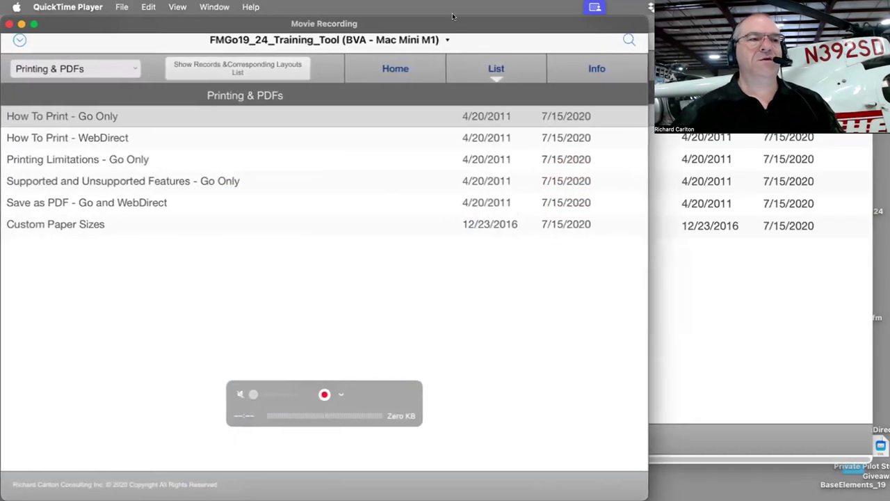
left_click(820, 305)
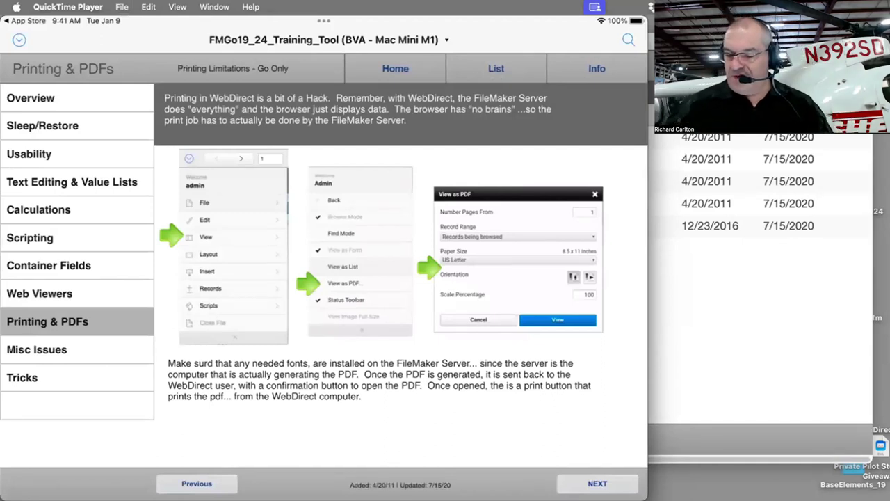
mouse_move(480, 361)
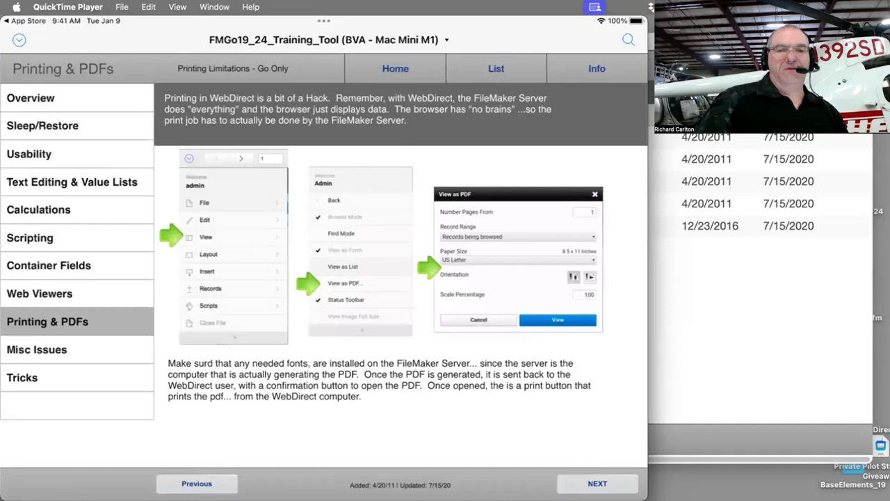
key("super+Tab")
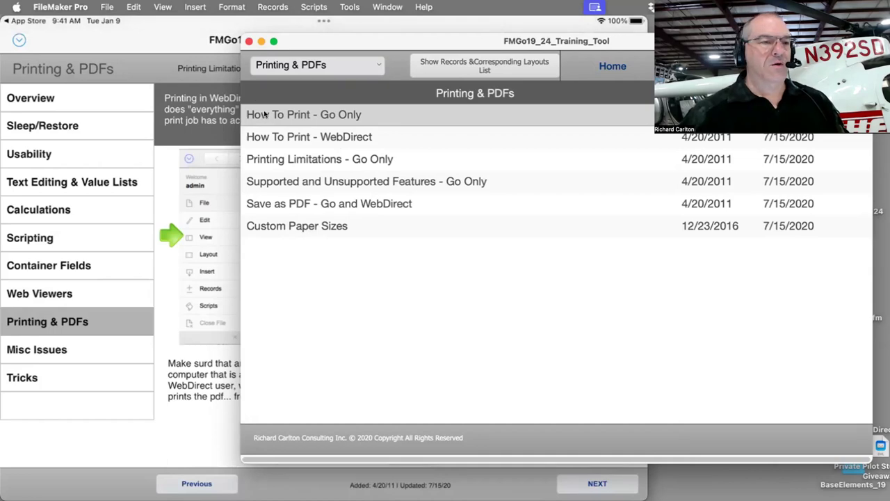
left_click(201, 152)
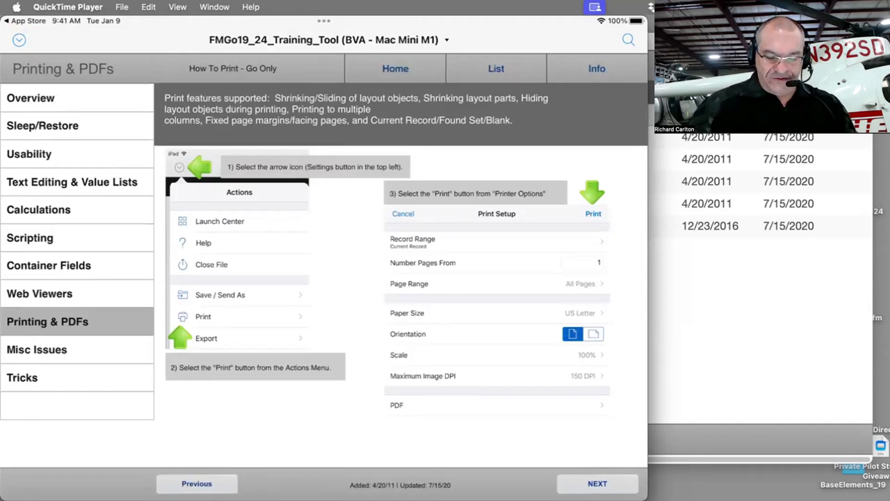
left_click(598, 484)
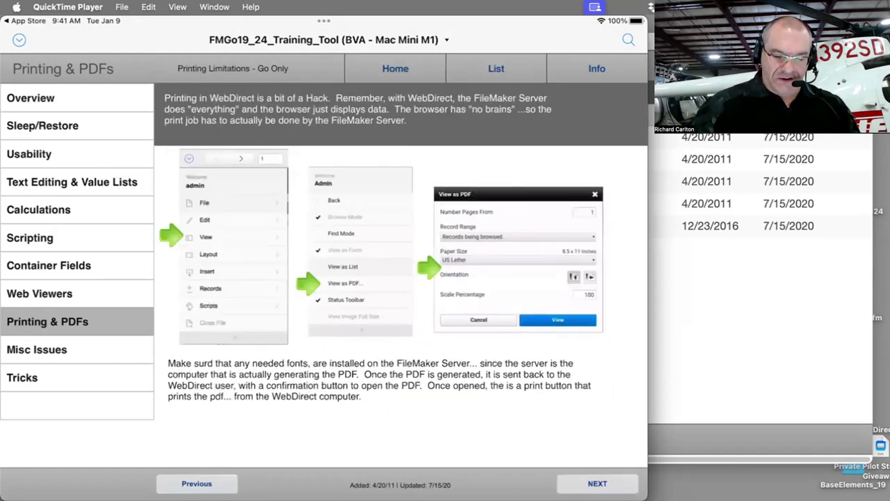
left_click(597, 484)
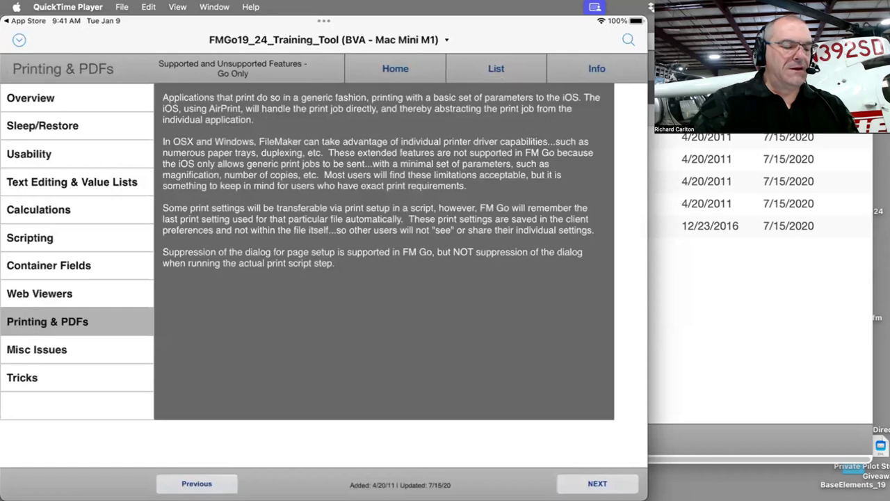
Open the Supported Fonts article from the Text Editing & Value Lists topic on the mirrored iPad
left_click(72, 182)
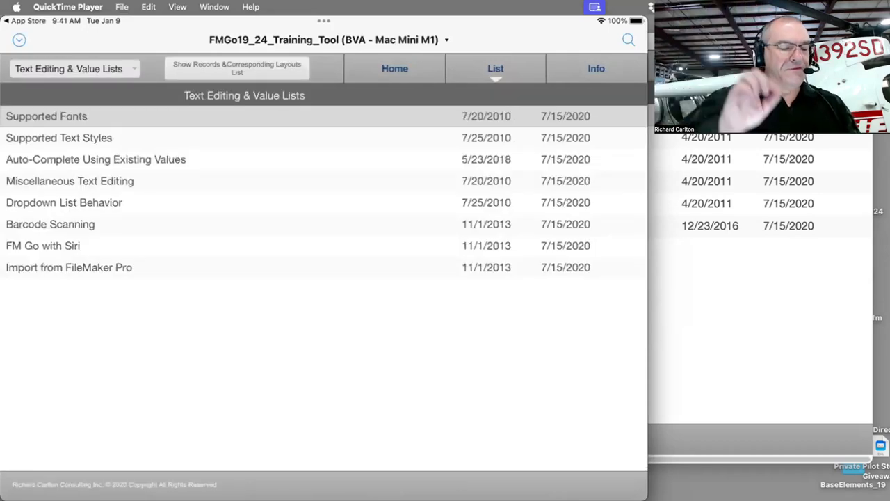
left_click(46, 116)
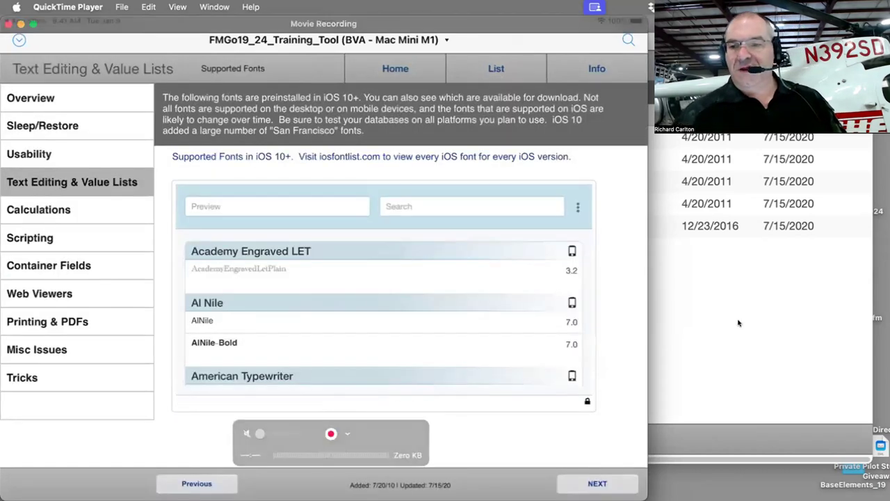
Switch to FileMaker Pro and open the Supported Text Styles article from the Text Editing & Value Lists topic
key("super+Tab")
left_click(321, 70)
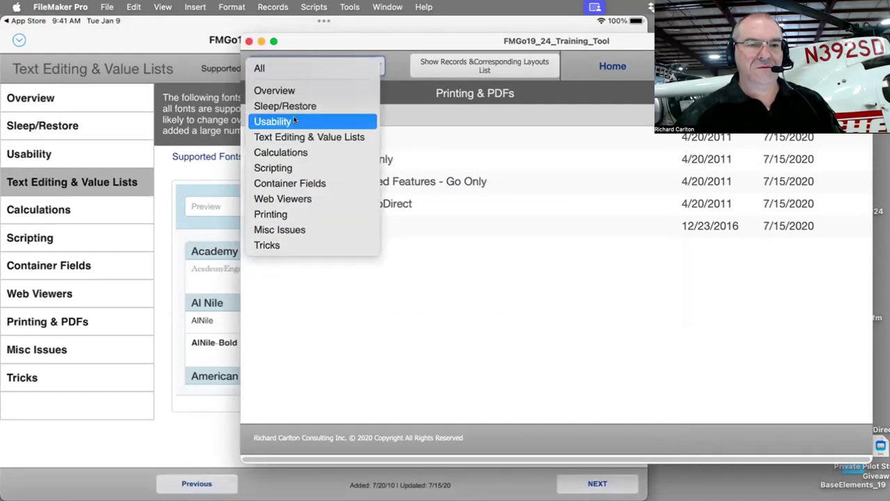
left_click(295, 119)
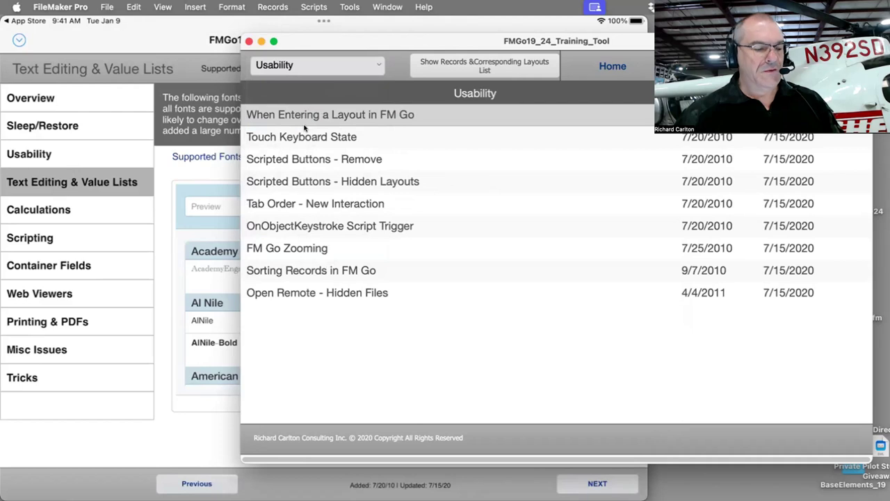
left_click(297, 68)
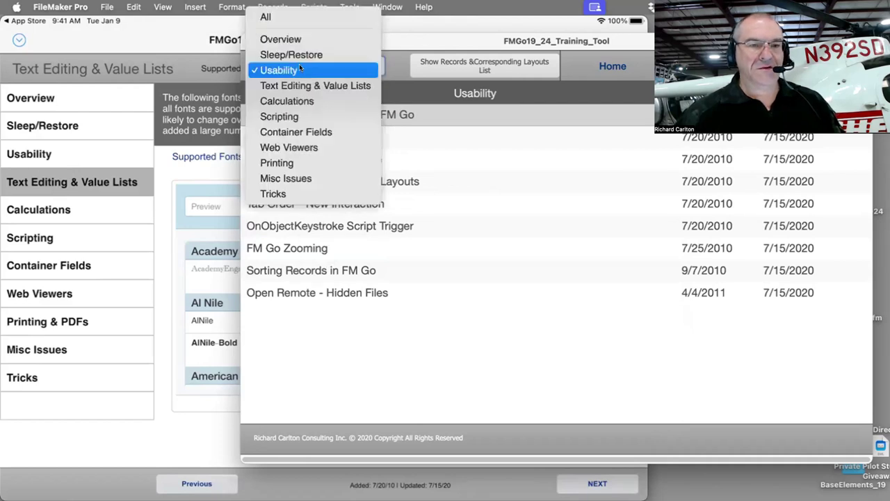
left_click(296, 86)
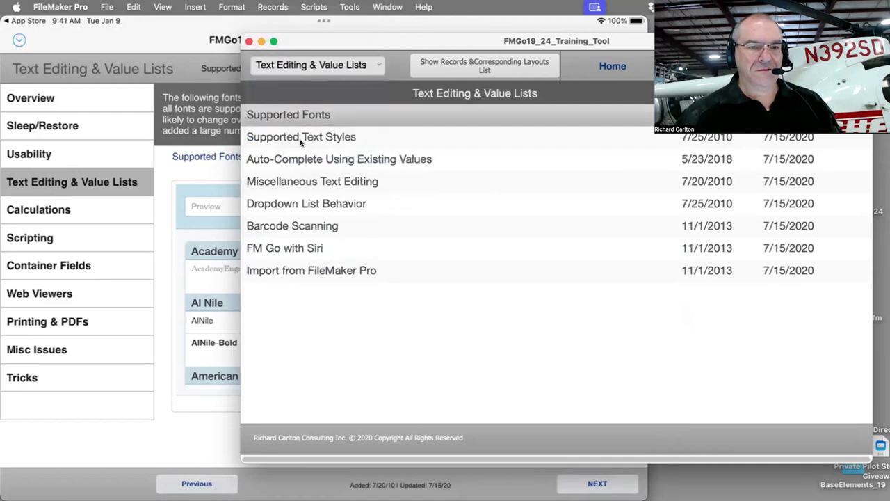
left_click(338, 138)
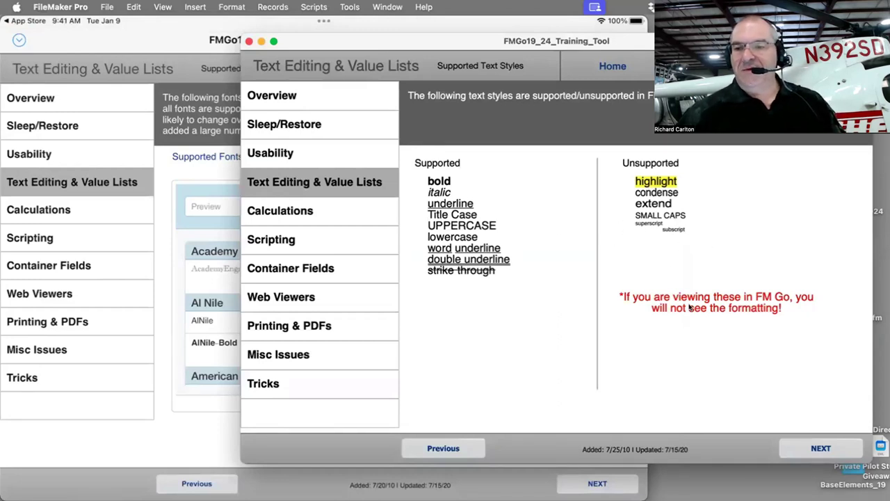
Open the Supported Text Styles article on the mirrored iPad and compare its unsupported styles with the FileMaker Pro version
left_click(176, 156)
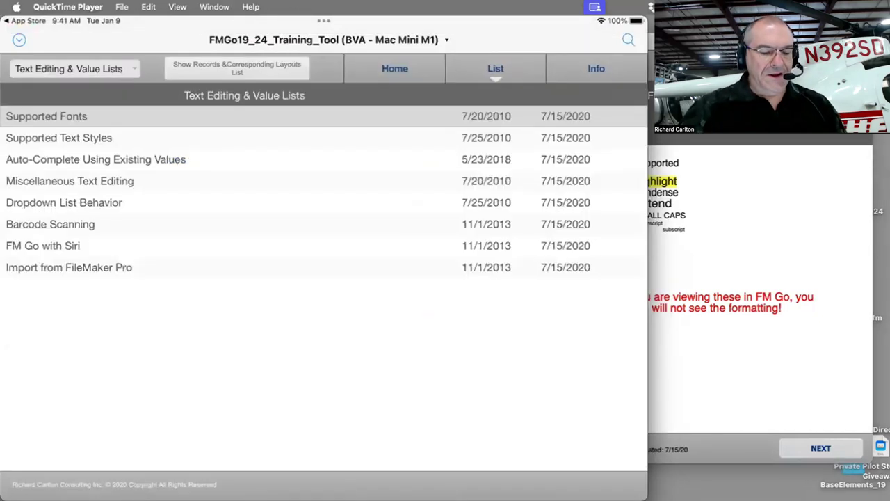
left_click(58, 138)
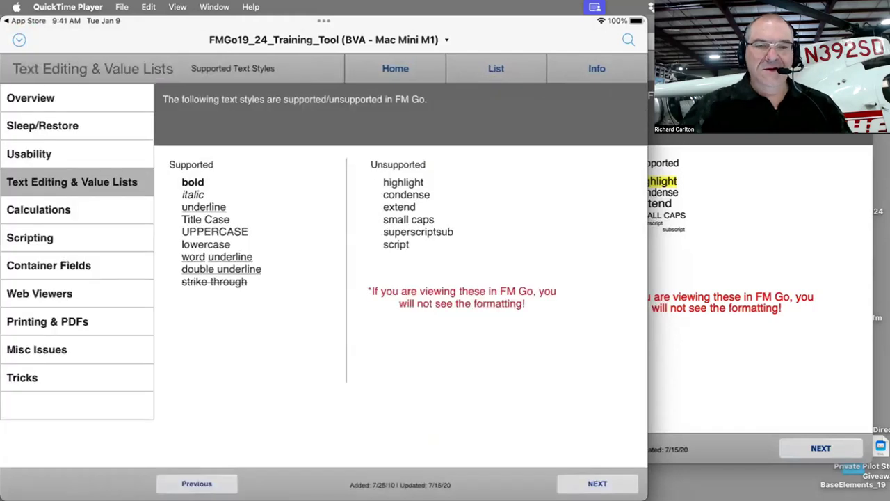
mouse_move(248, 133)
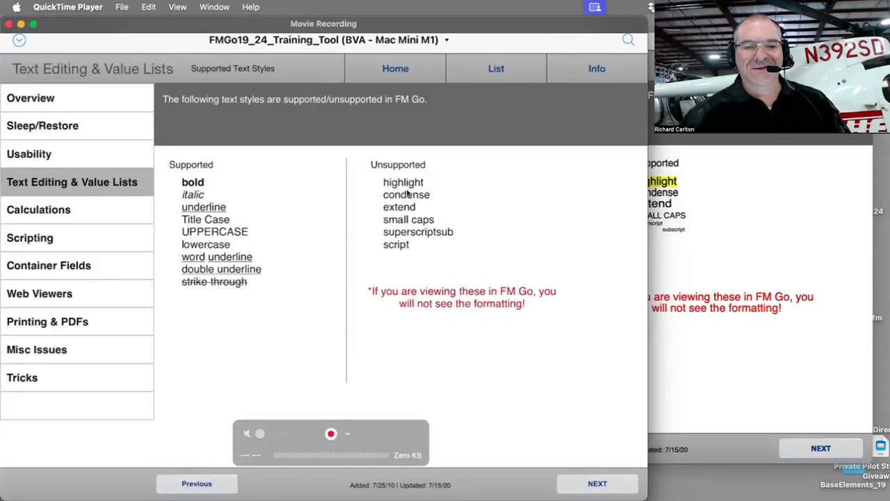
left_click(652, 262)
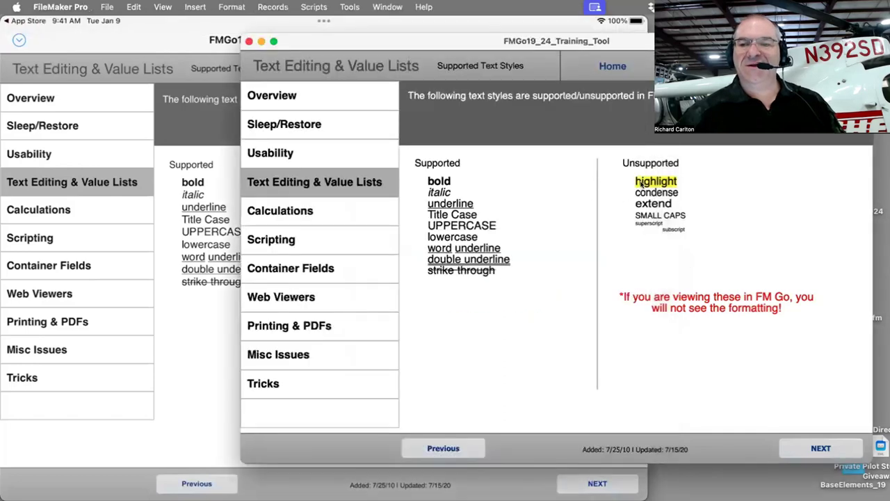
Review the iPad articles from Auto-Complete Using Existing Values through Dropdown List Behavior, and return to FileMaker Pro
left_click(174, 239)
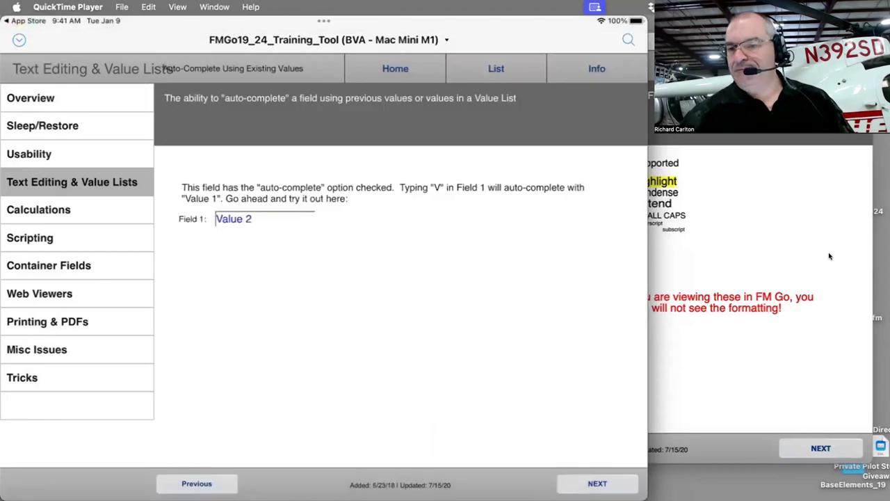
left_click(834, 265)
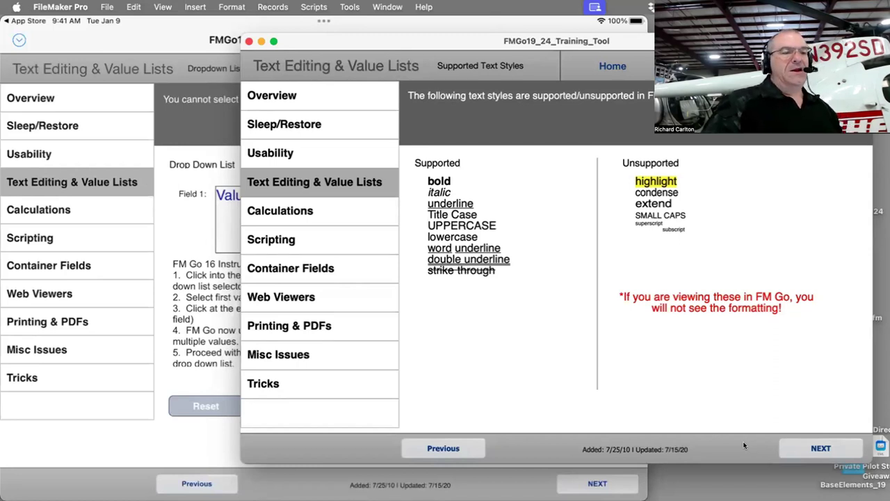
On the mirrored iPad, open Touch Keyboard State from the Usability topic and advance to the Scripted Buttons - Hidden Layouts article
left_click(99, 169)
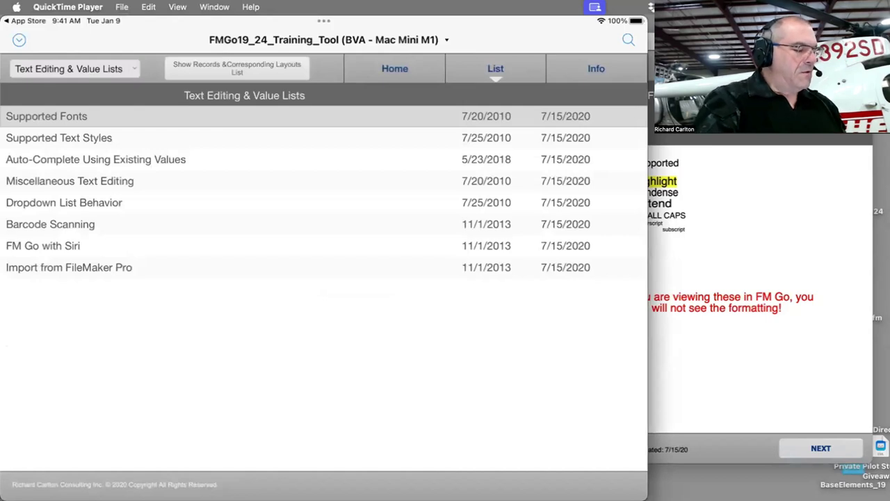
left_click(69, 68)
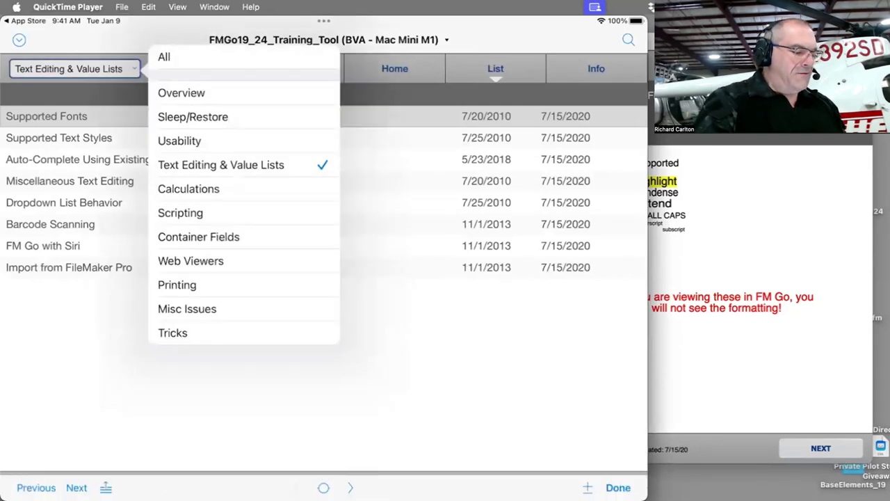
left_click(180, 140)
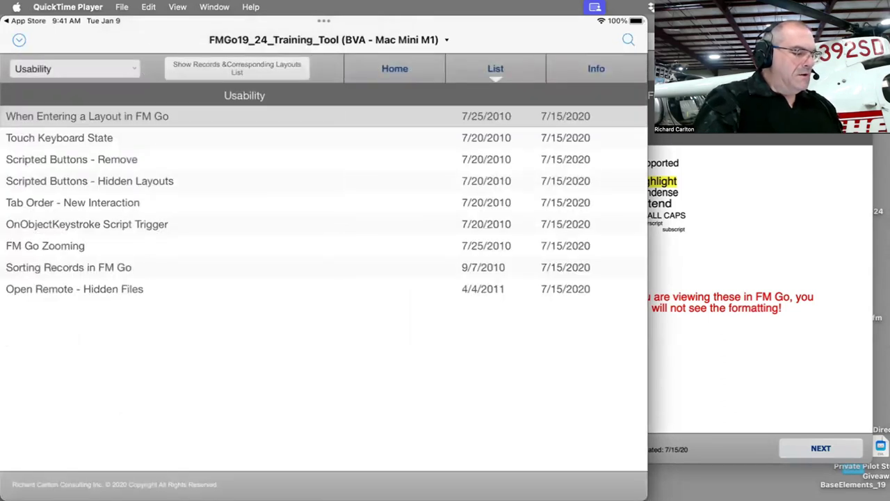
left_click(59, 138)
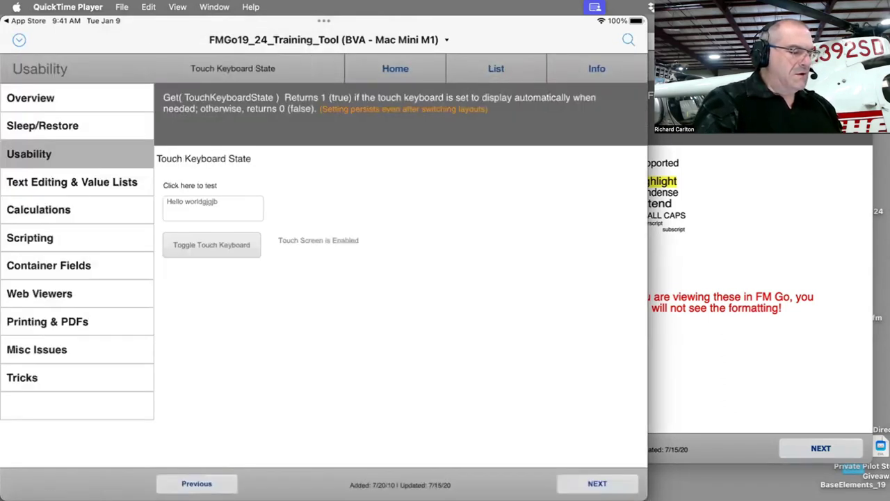
left_click(598, 484)
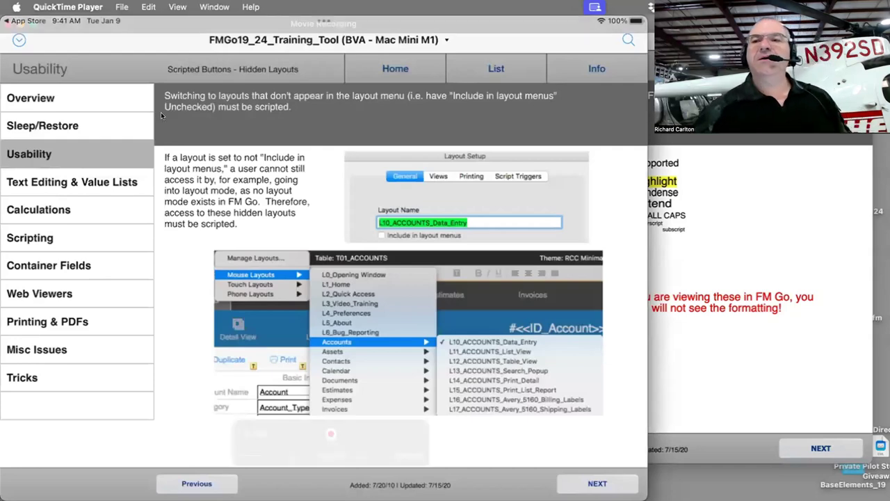
Switch to FileMaker Pro, shift the training tool window sideways, and show its status toolbar
key("super+Tab")
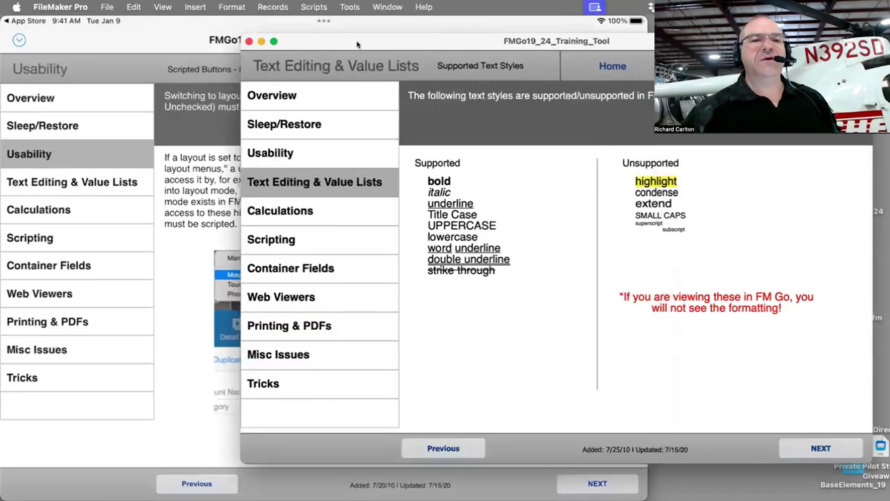
left_click_drag(357, 44, 288, 44)
left_click(163, 7)
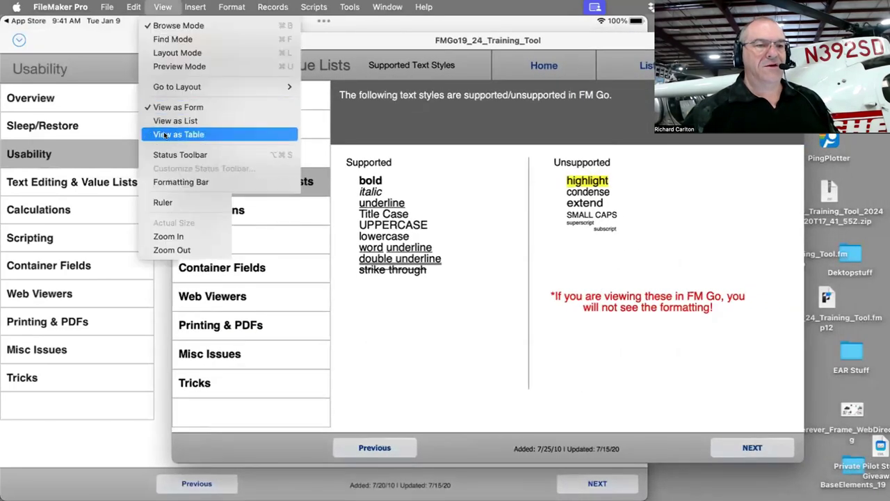
left_click(170, 154)
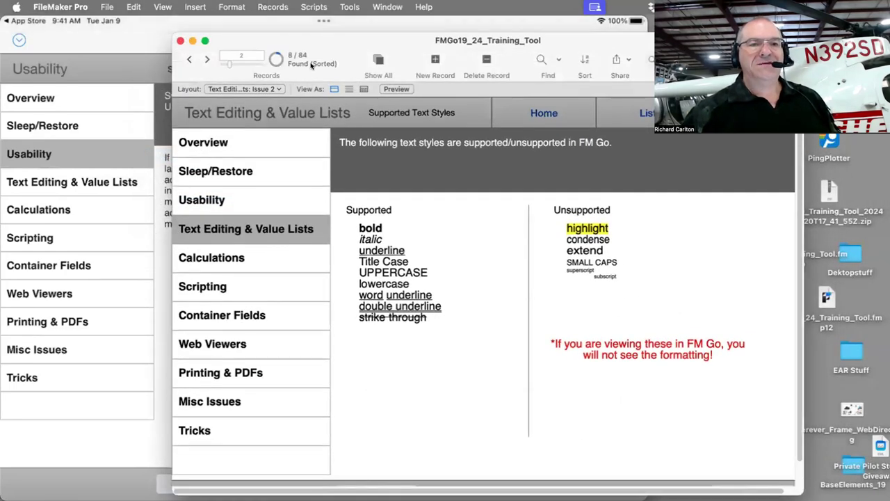